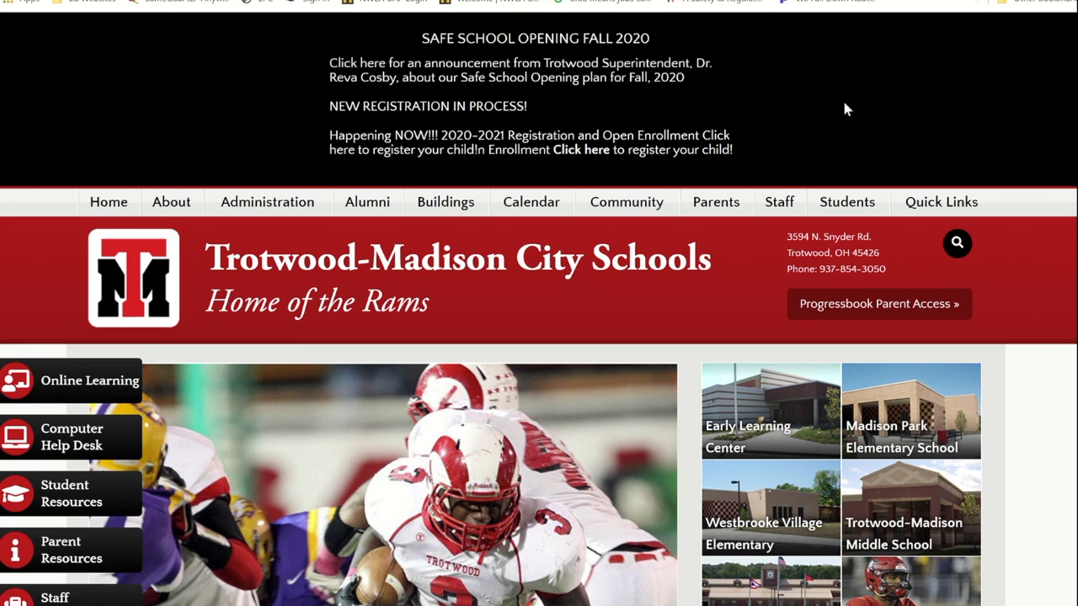
Step: From the Parents menu, open Registration and Open Enrollment and follow the article's FinalForms link
mouse_move(721, 205)
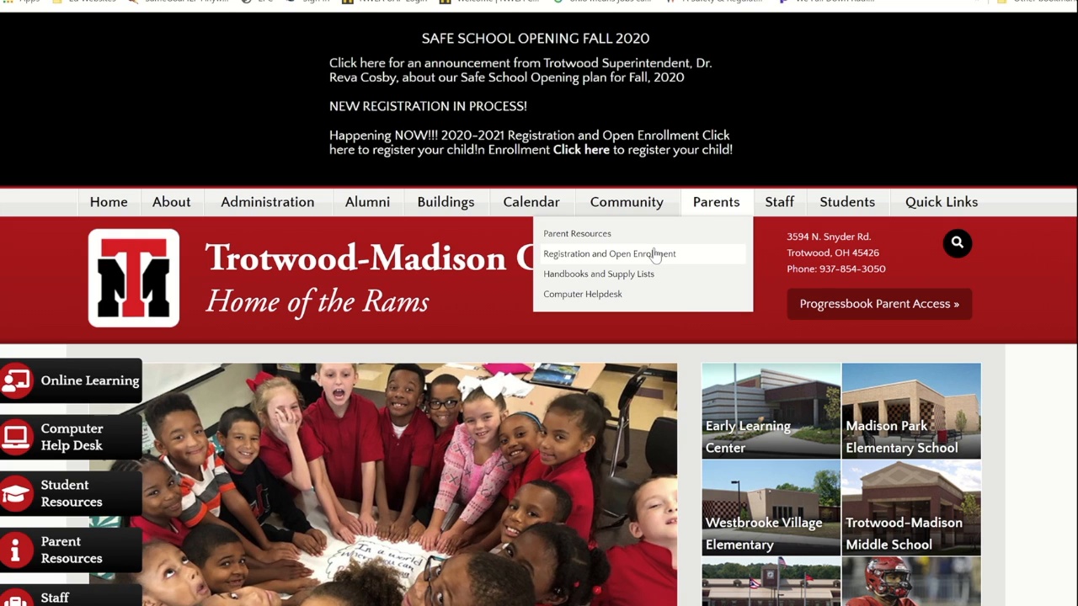
left_click(655, 255)
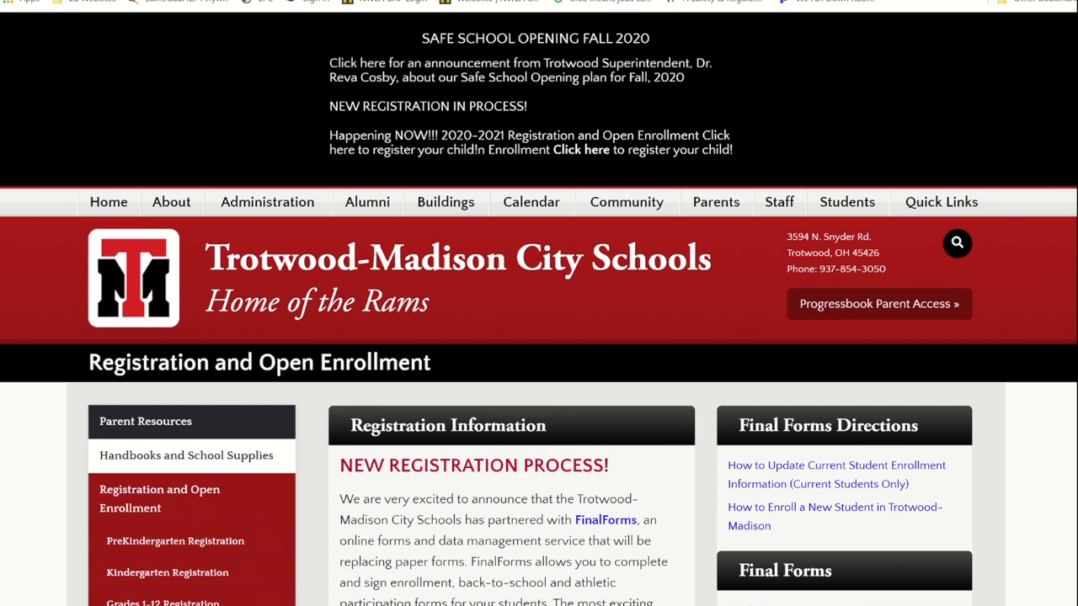
scroll(539, 336, "down", 3)
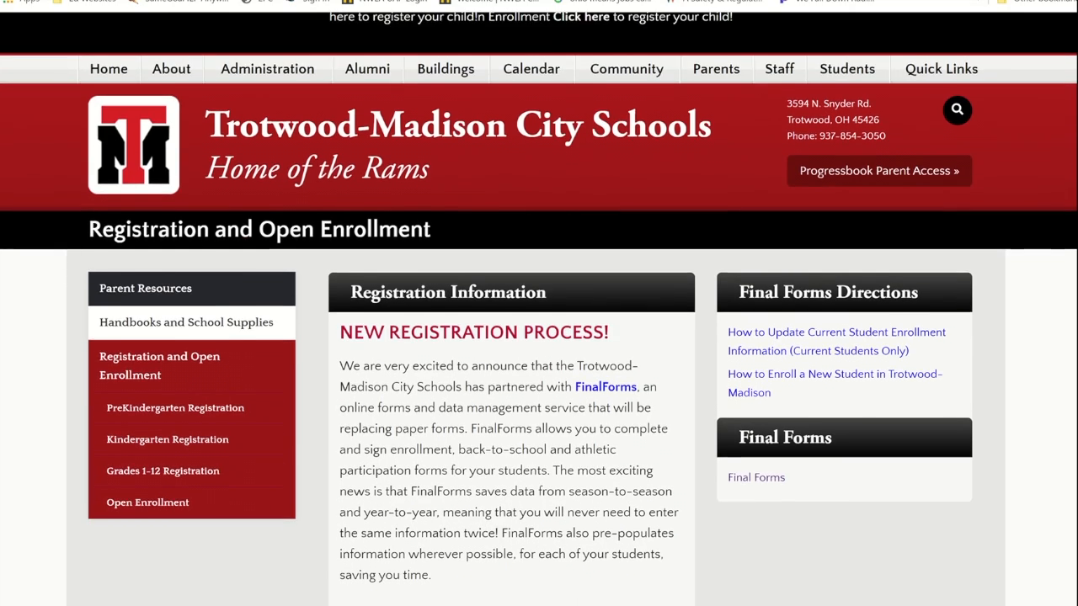
scroll(539, 337, "down", 2)
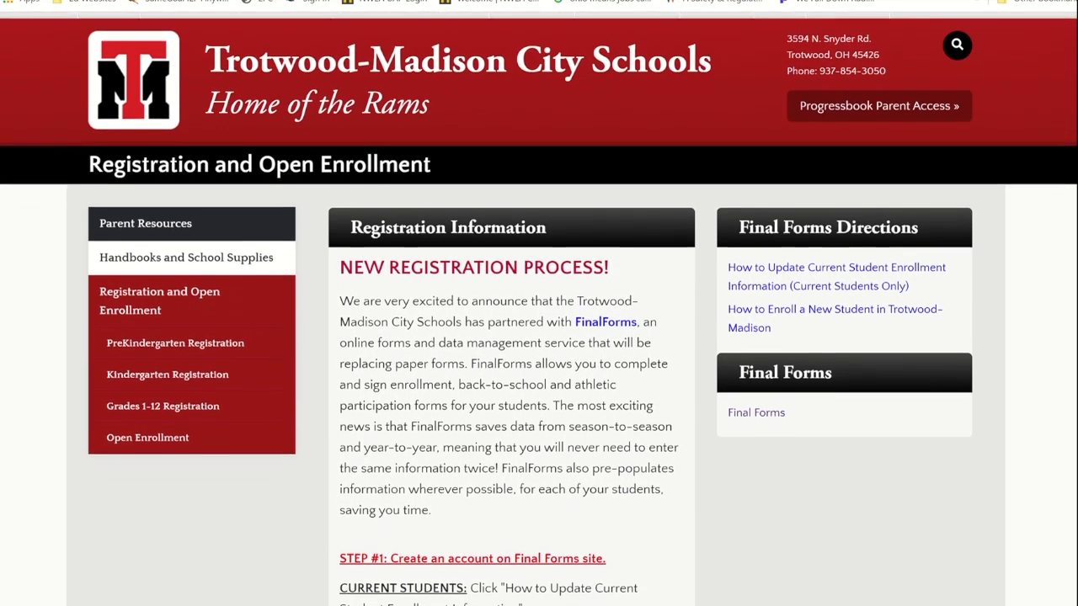
scroll(539, 337, "down", 1)
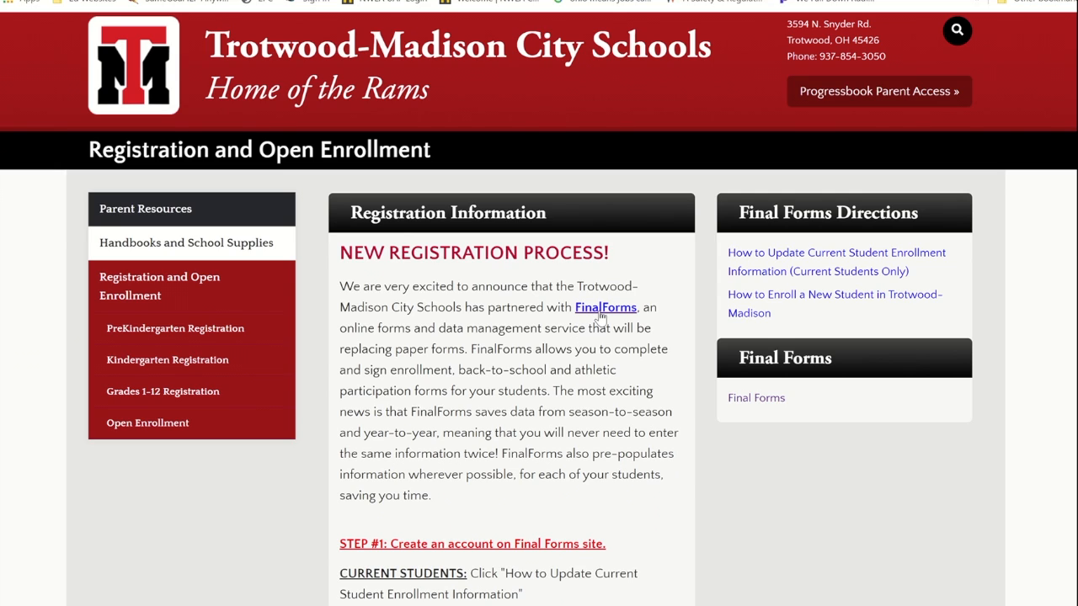
left_click(602, 313)
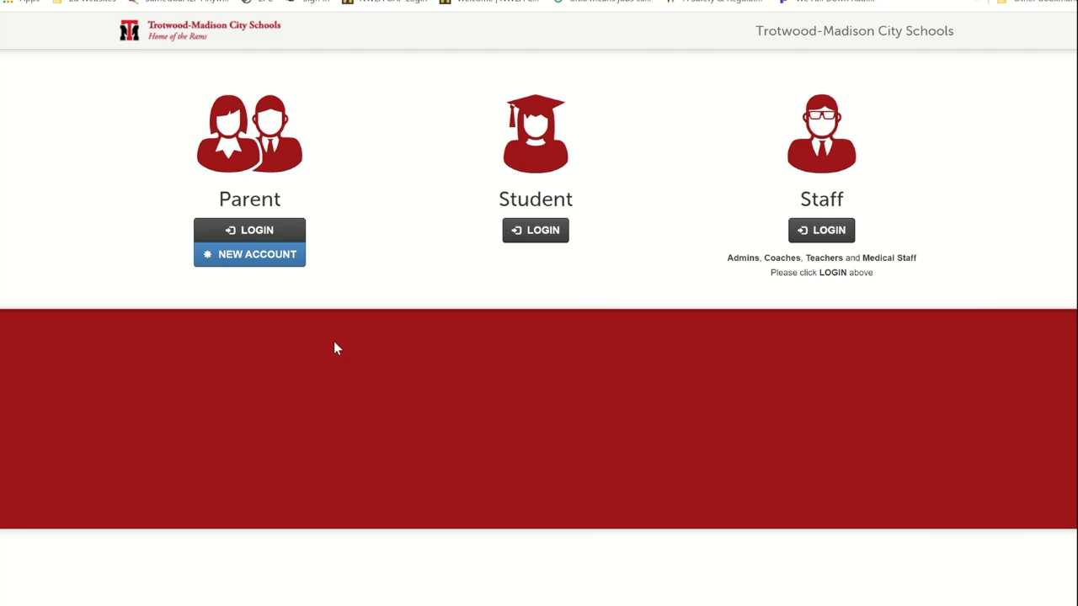
Step: Start a new Parent account from the FinalForms start page
left_click(232, 262)
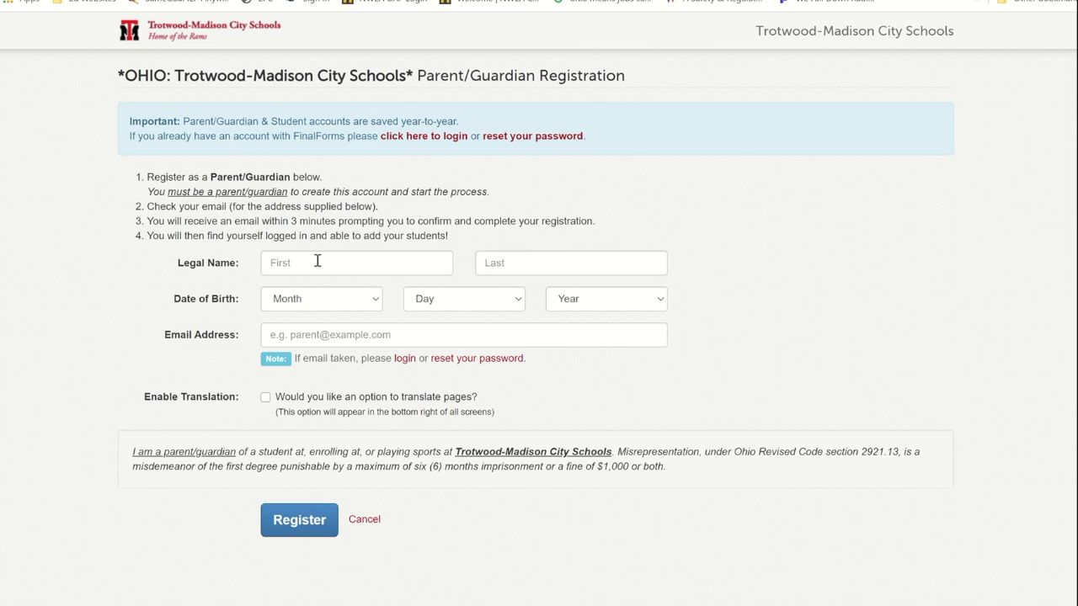
Step: Enter the parent's first and last name and a July 15, 1980 birth date
key("Tab")
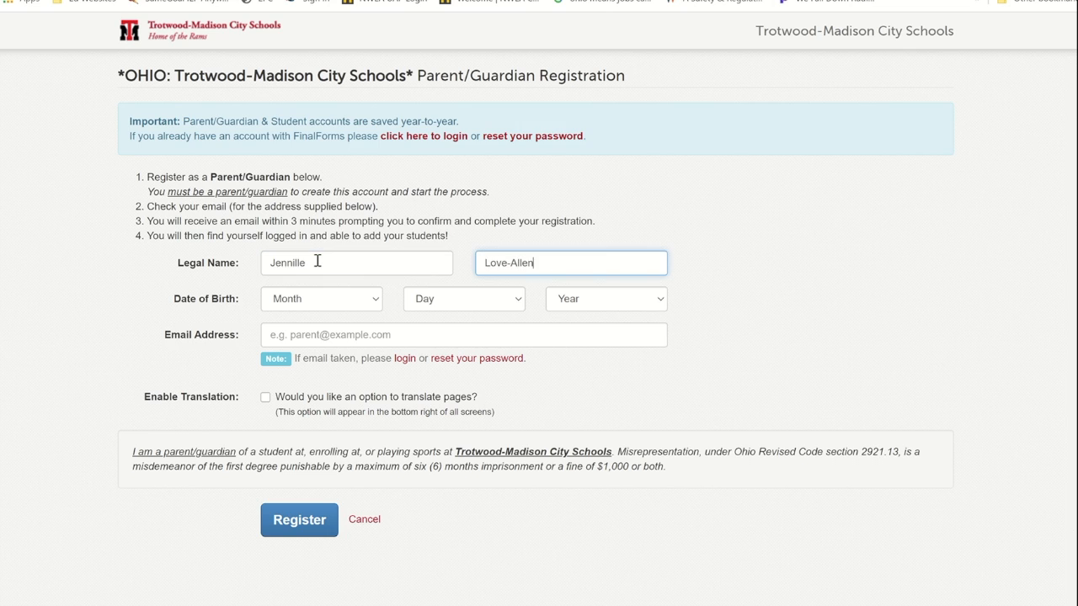
left_click(373, 301)
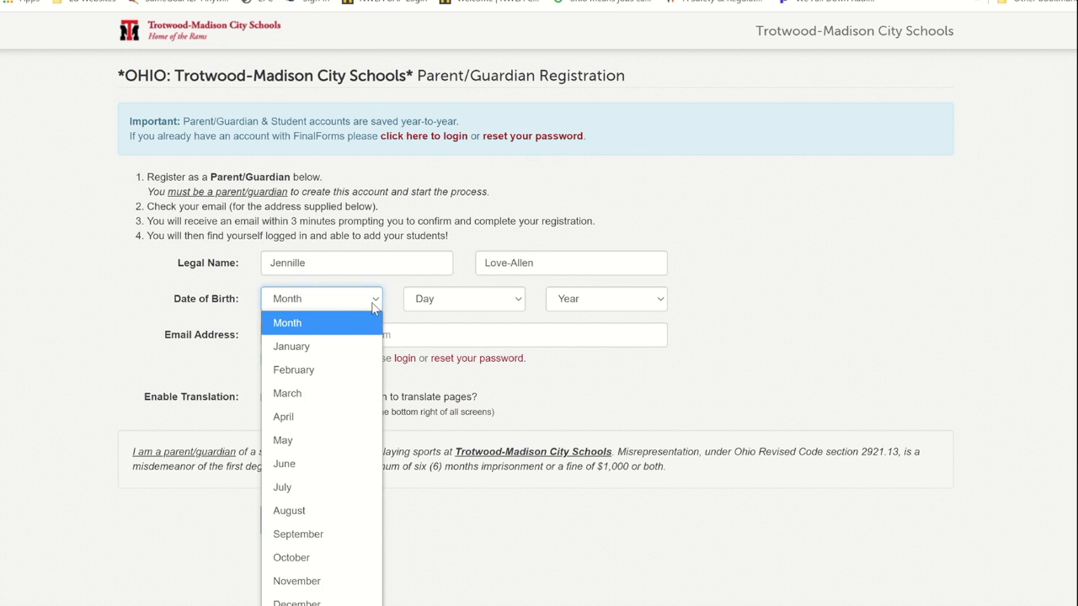
left_click(307, 479)
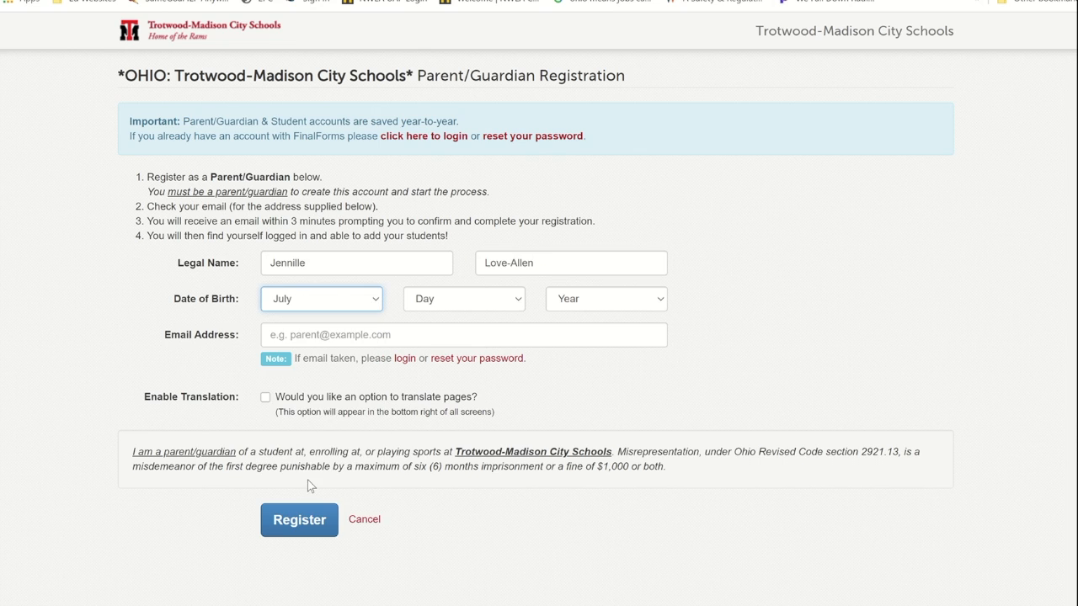
left_click(515, 304)
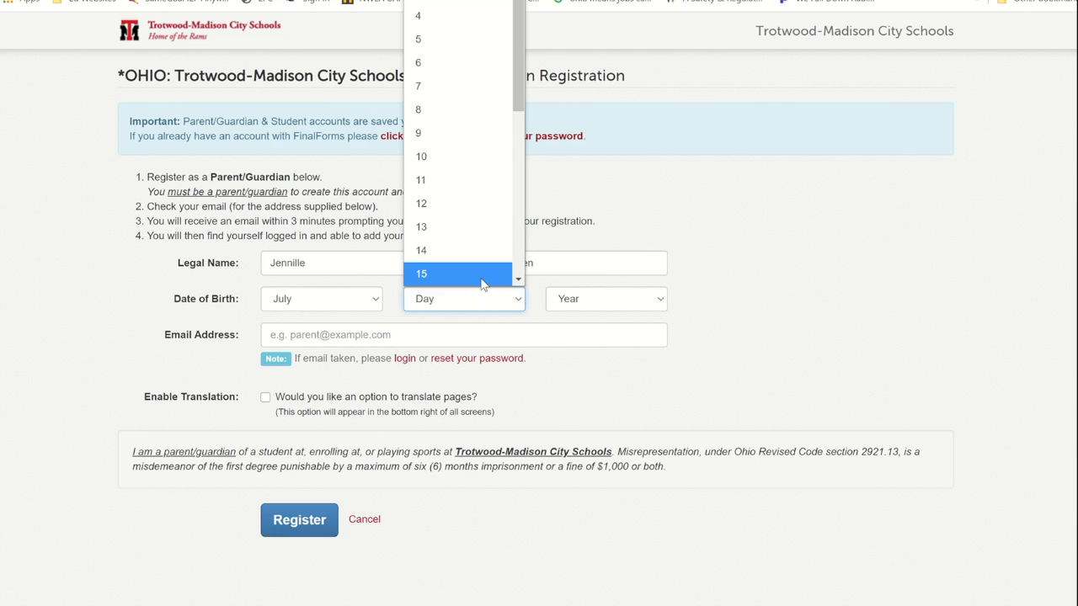
left_click(482, 282)
left_click(653, 299)
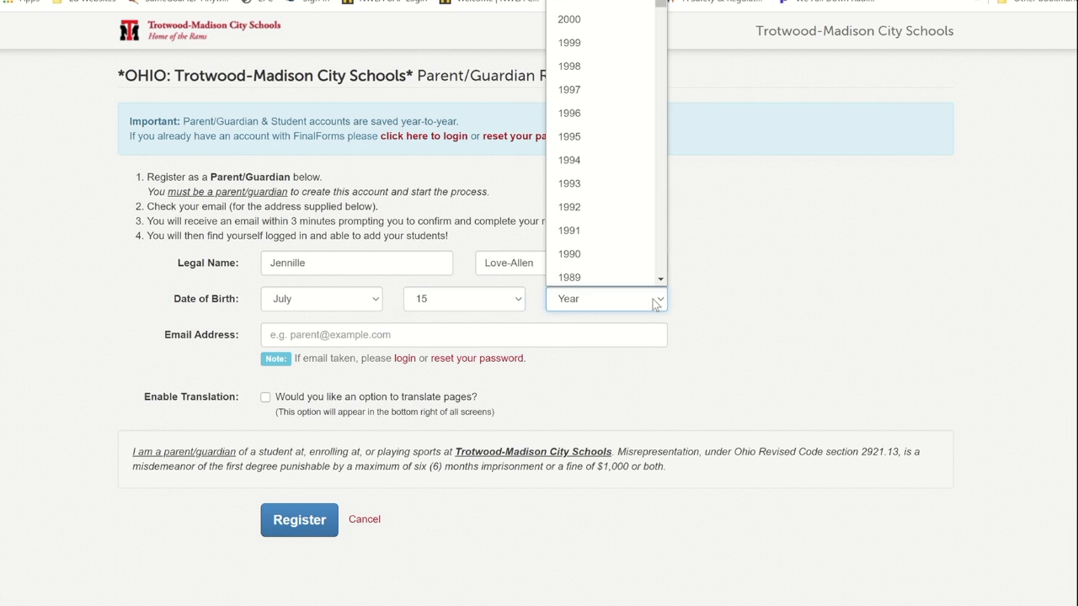
left_click(661, 280)
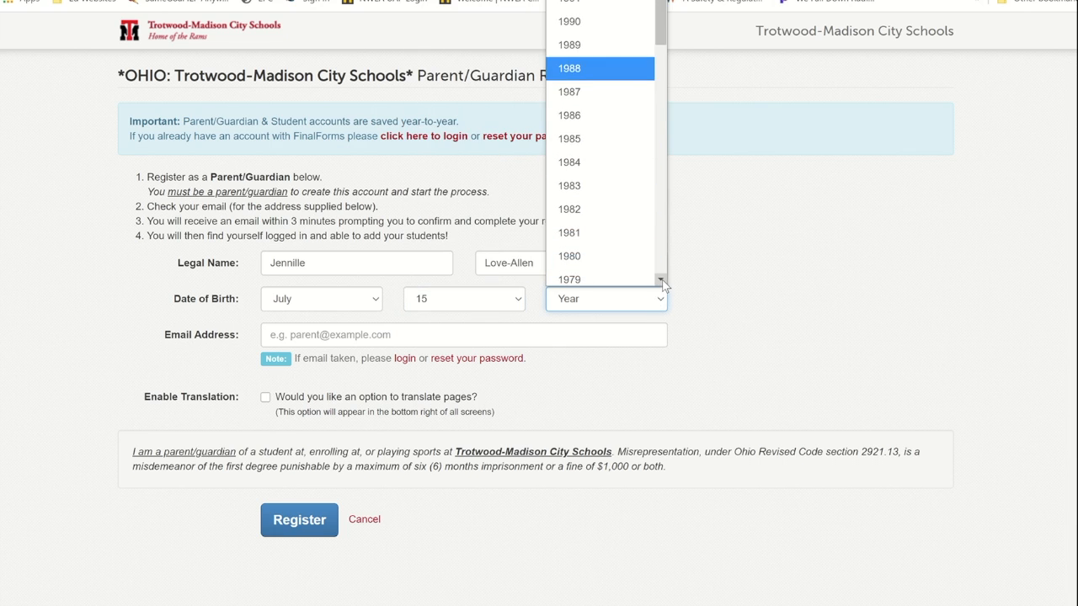
left_click(636, 256)
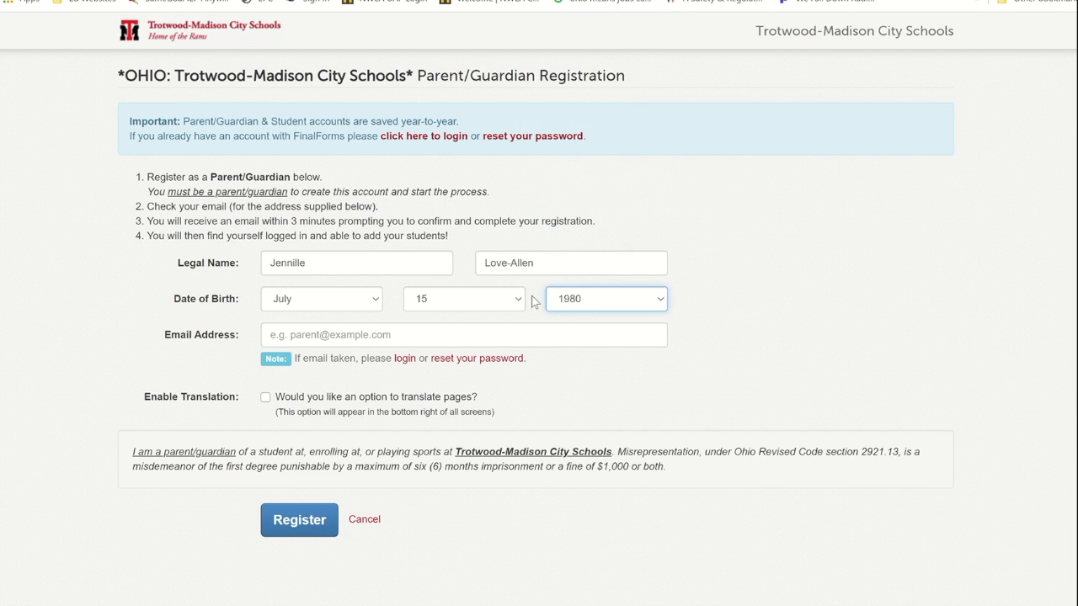
Step: Enter the parent's email address, submit the registration, and go to the mailbox
left_click(518, 334)
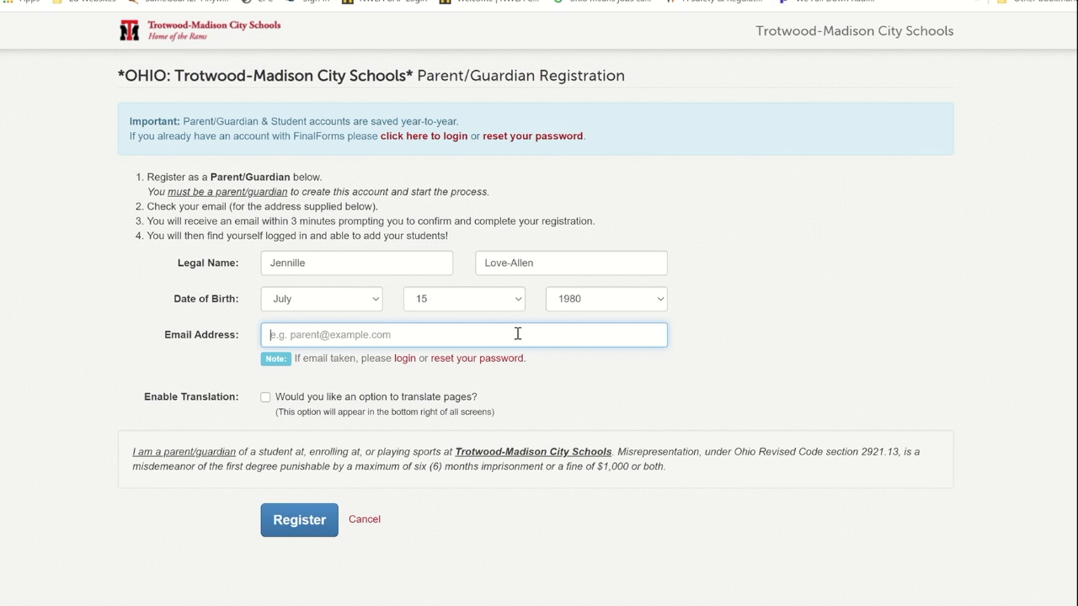
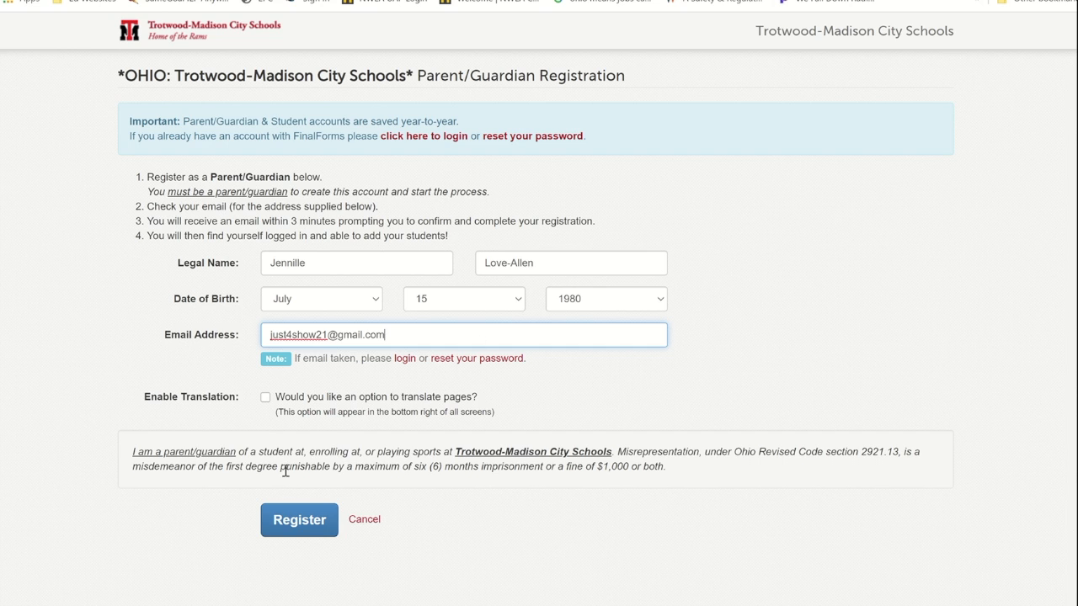
left_click(285, 521)
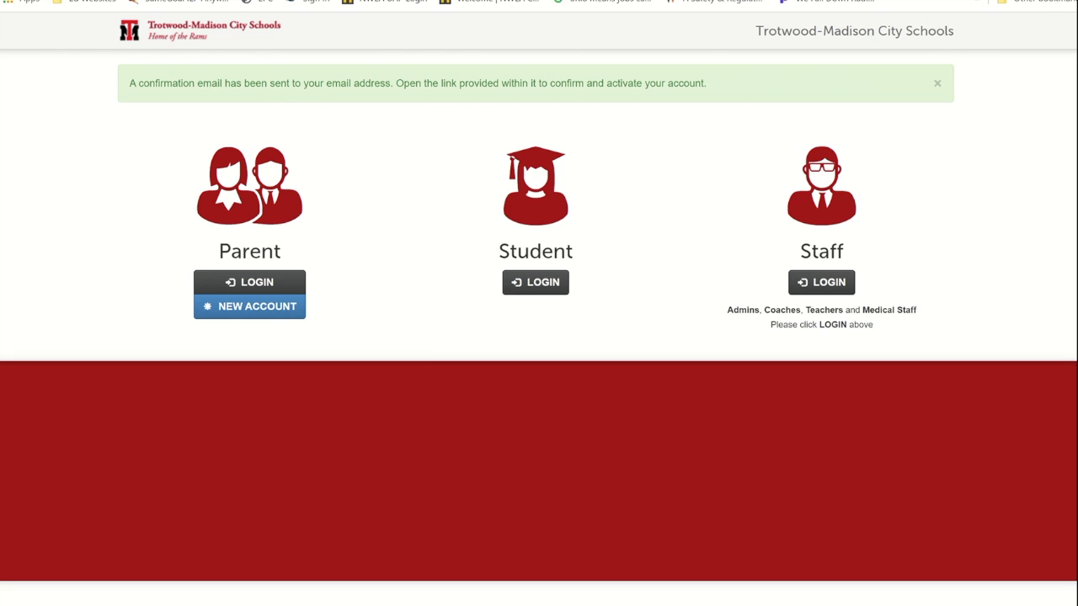
left_click(661, 0)
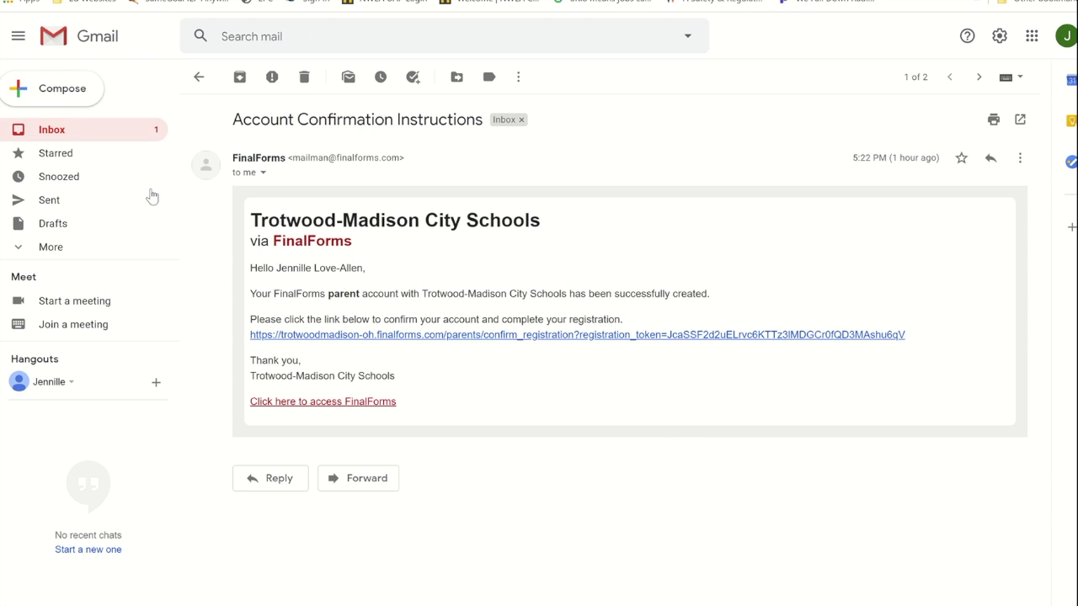
Step: Refresh the Gmail inbox, open the newest FinalForms confirmation email, and follow its link
left_click(54, 132)
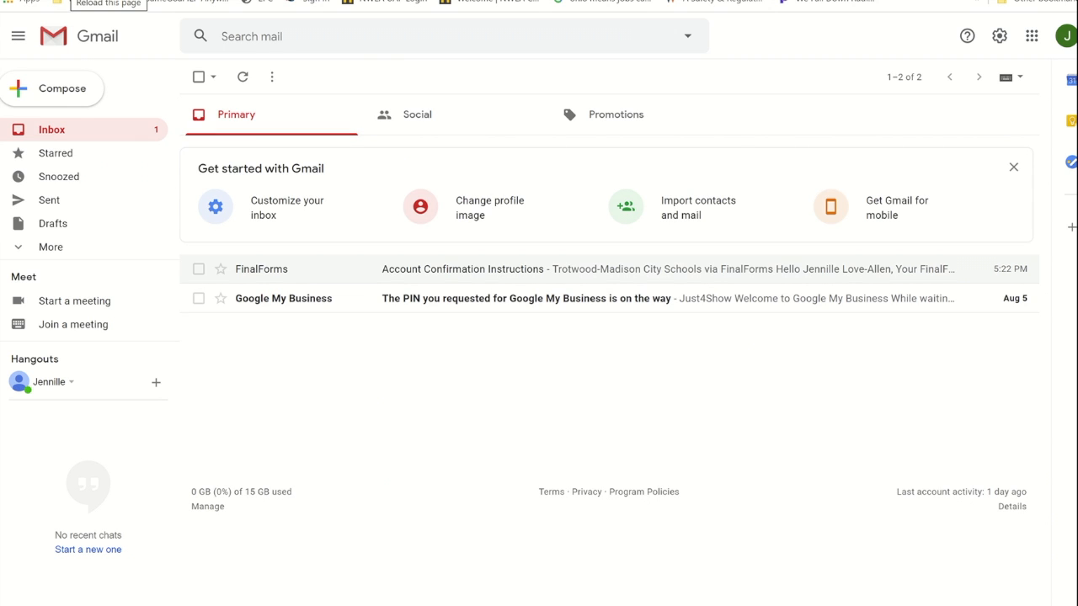
left_click(61, 0)
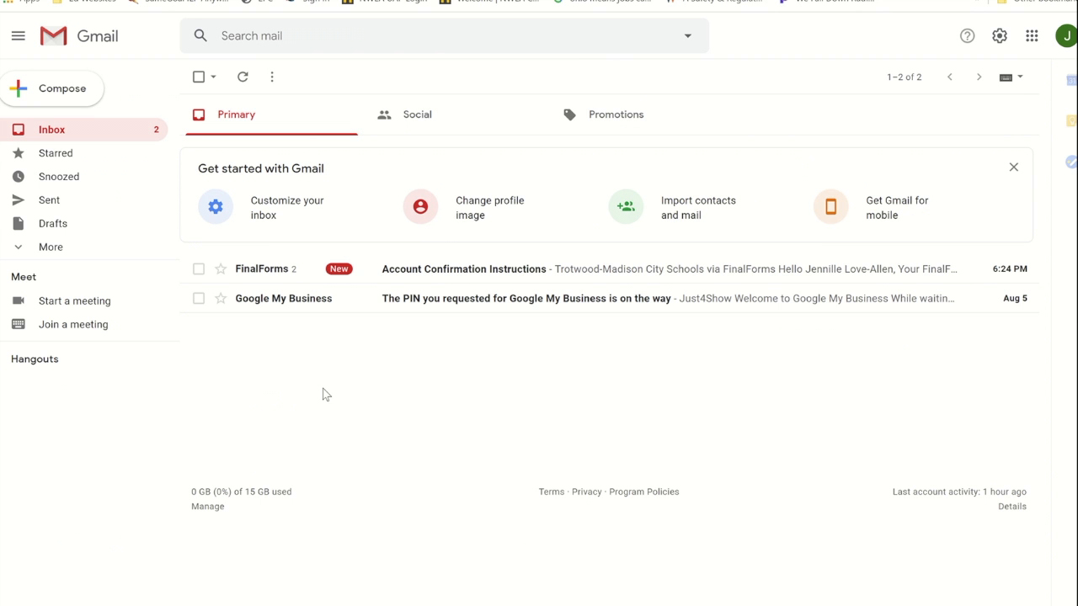
left_click(270, 275)
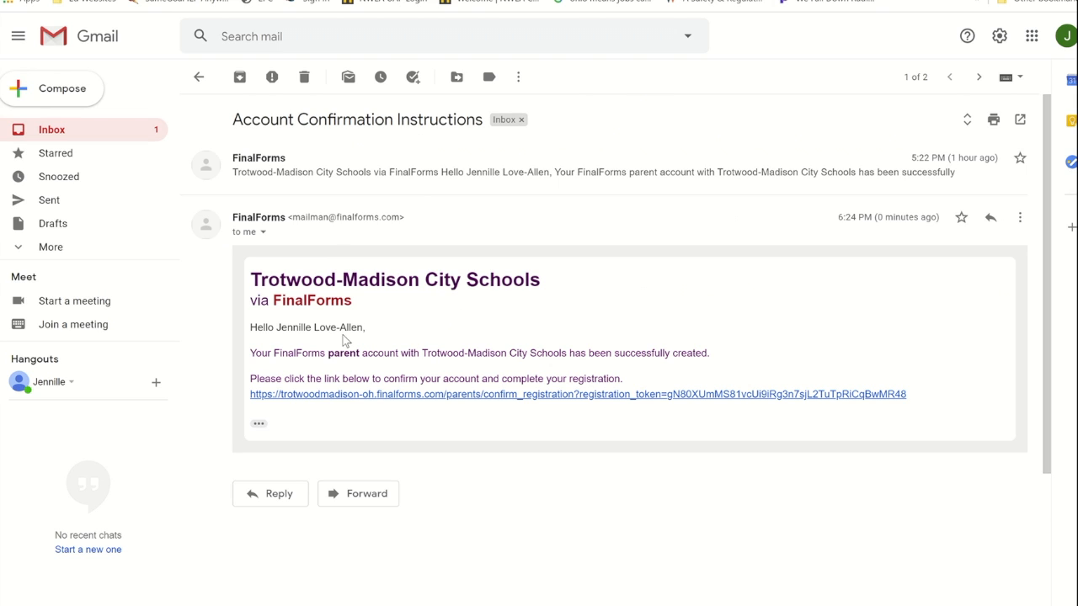
left_click(381, 395)
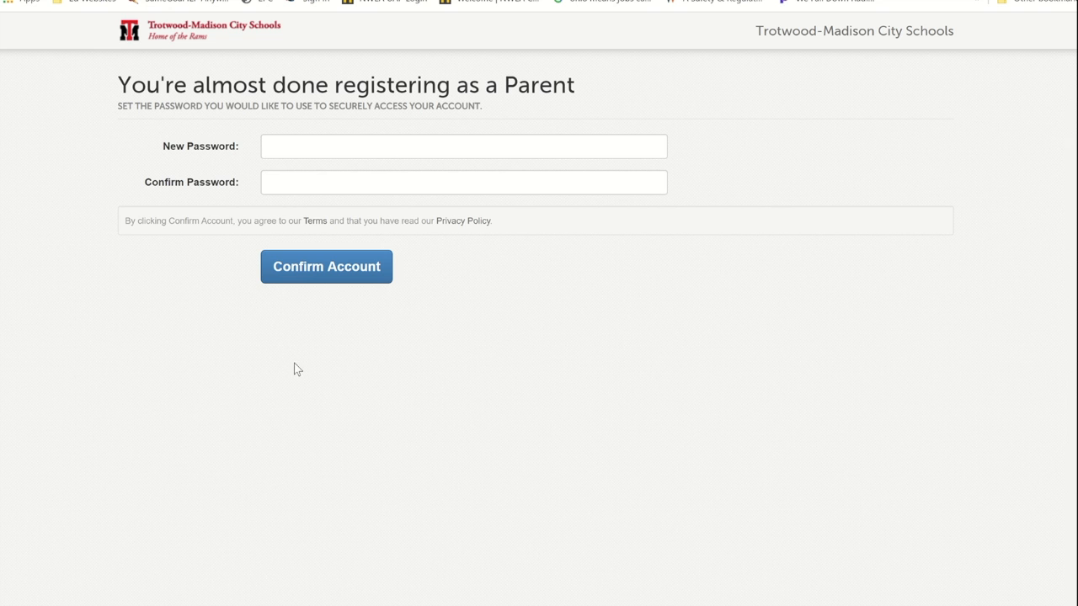
Step: Enter the new account password in both fields and confirm the parent account
left_click(431, 152)
type("•••••••")
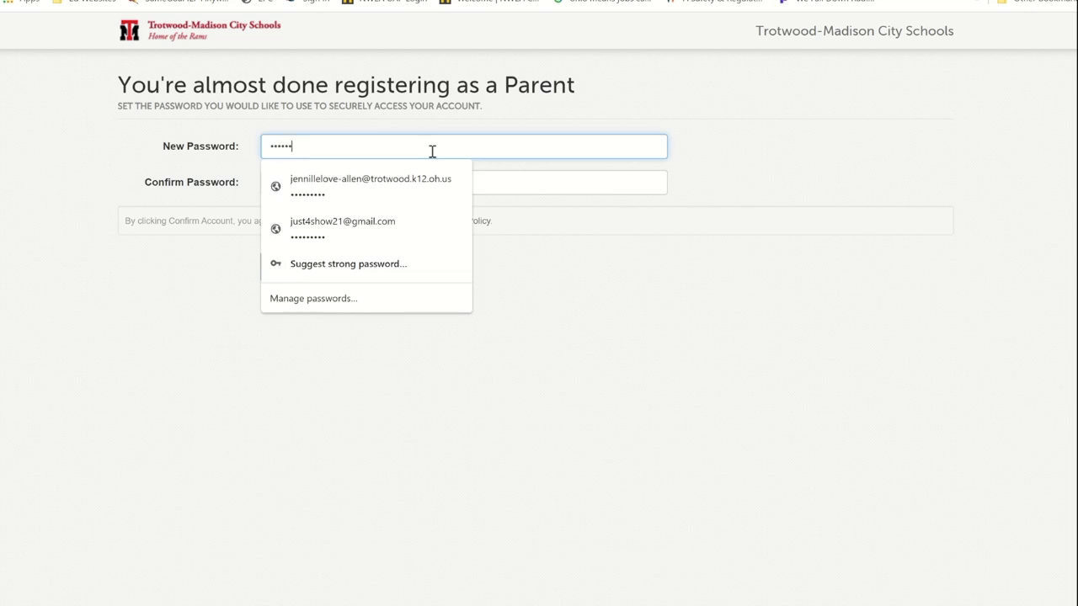
type("•")
left_click(513, 183)
type("•••••••")
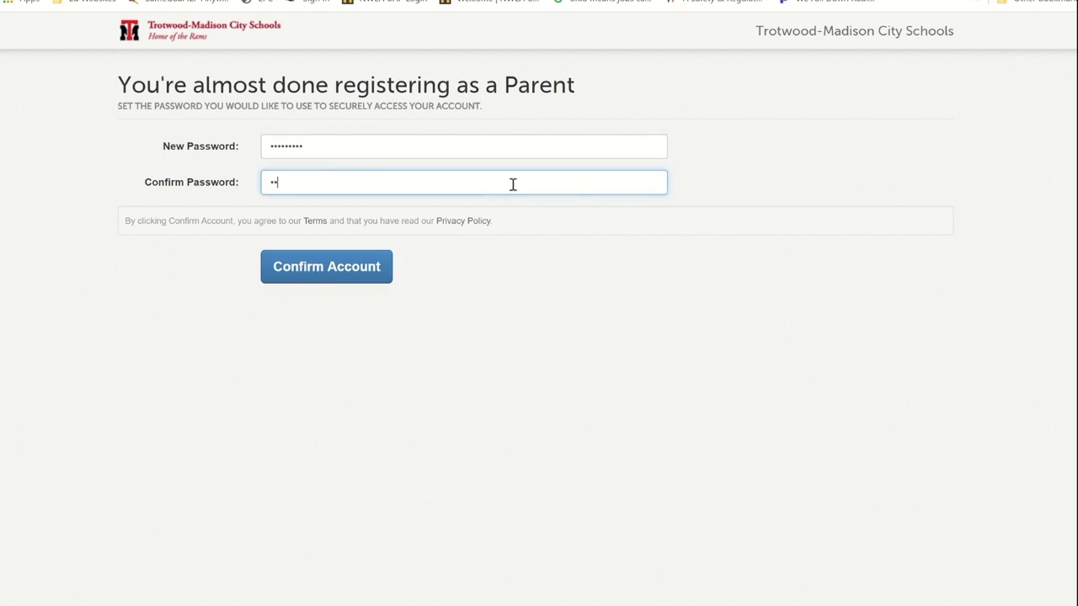
type("••")
left_click(327, 265)
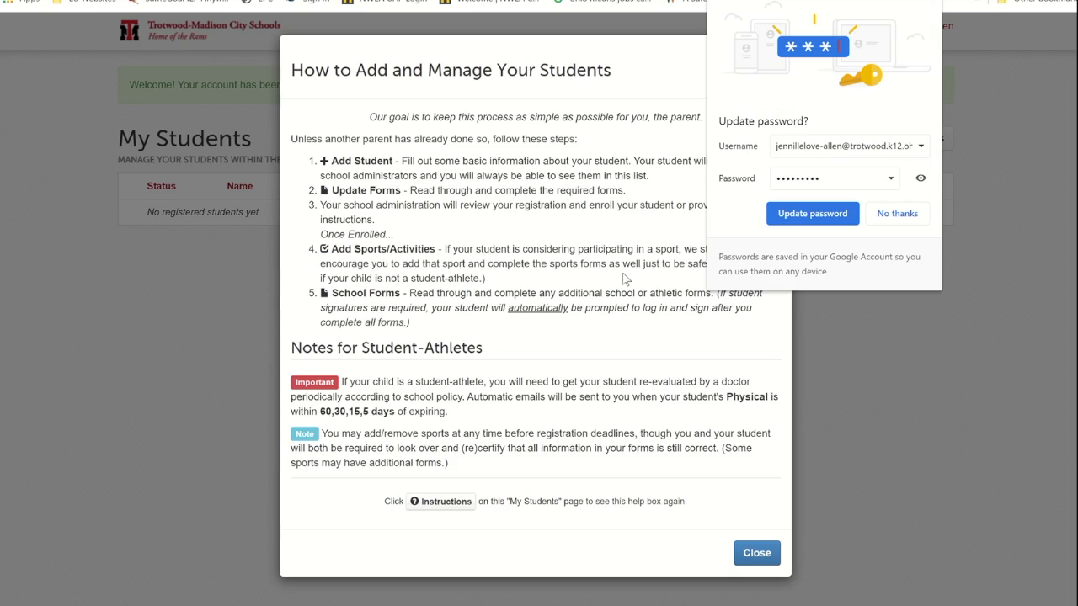
Step: Decline saving the browser password and dismiss the student-management help box
left_click(898, 214)
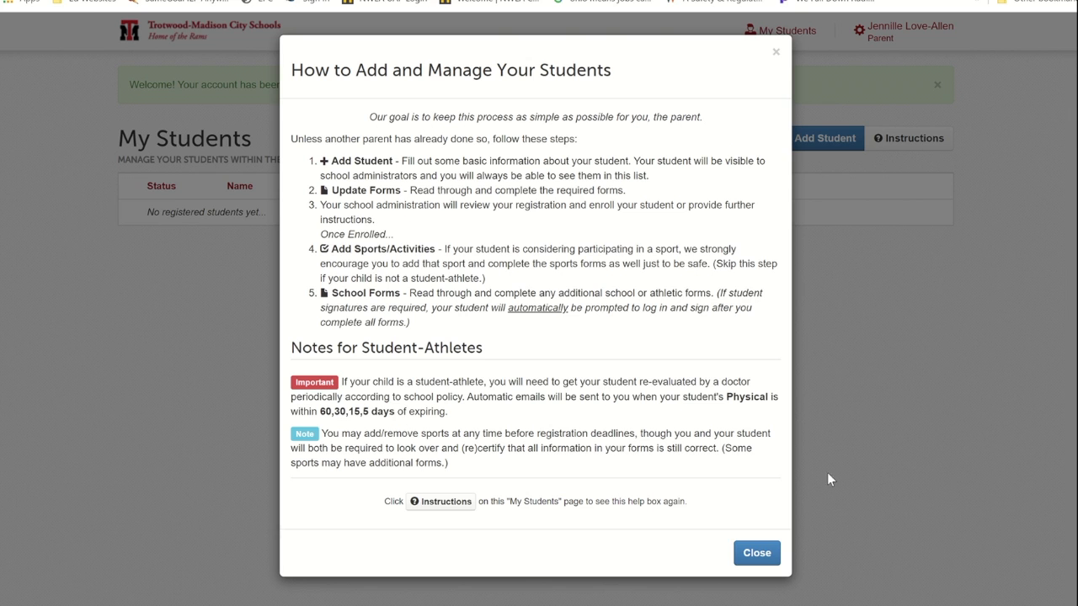
left_click(766, 553)
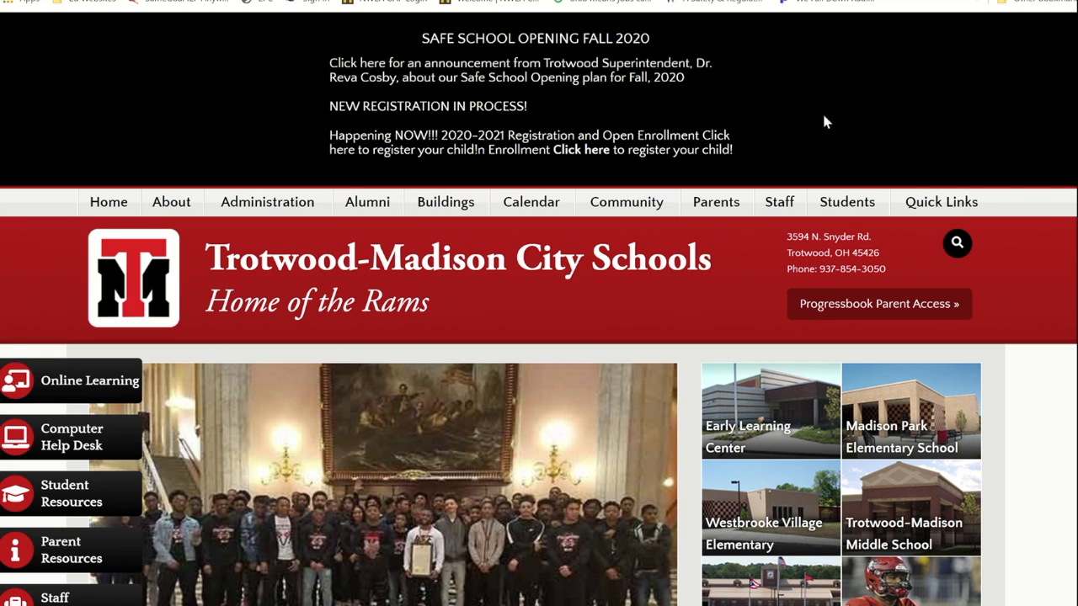
Step: Reopen the Registration and Open Enrollment page from the Parents menu and read its FinalForms directions
mouse_move(722, 206)
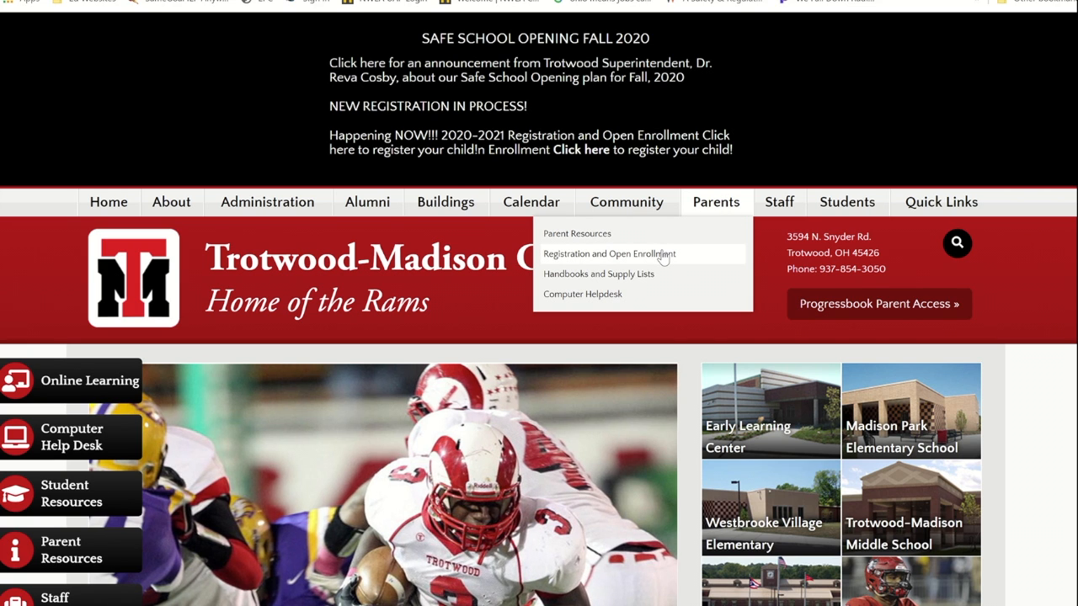
left_click(662, 254)
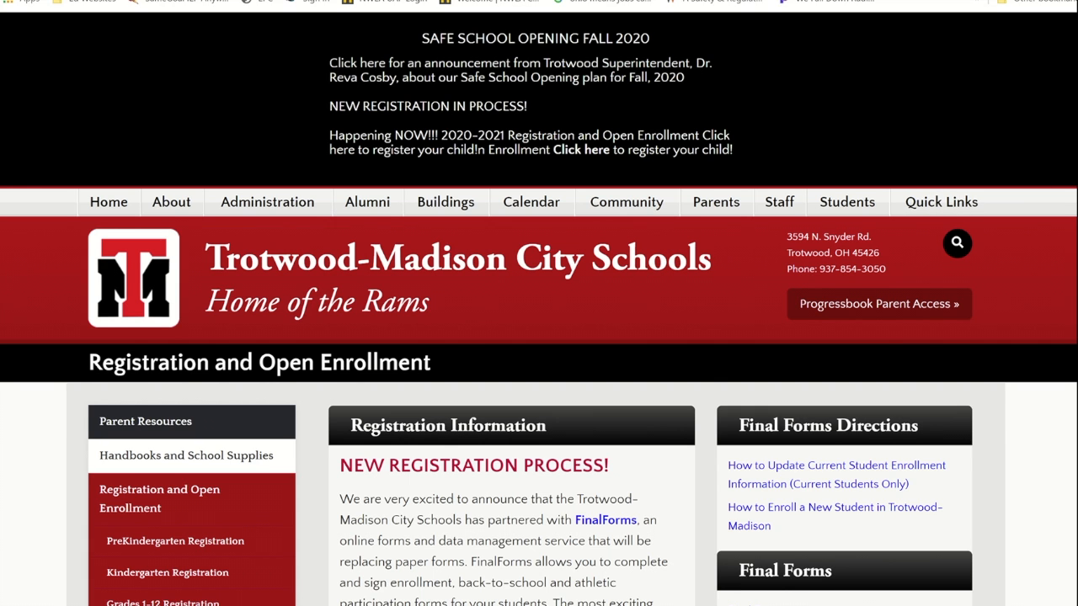
scroll(539, 336, "down", 3)
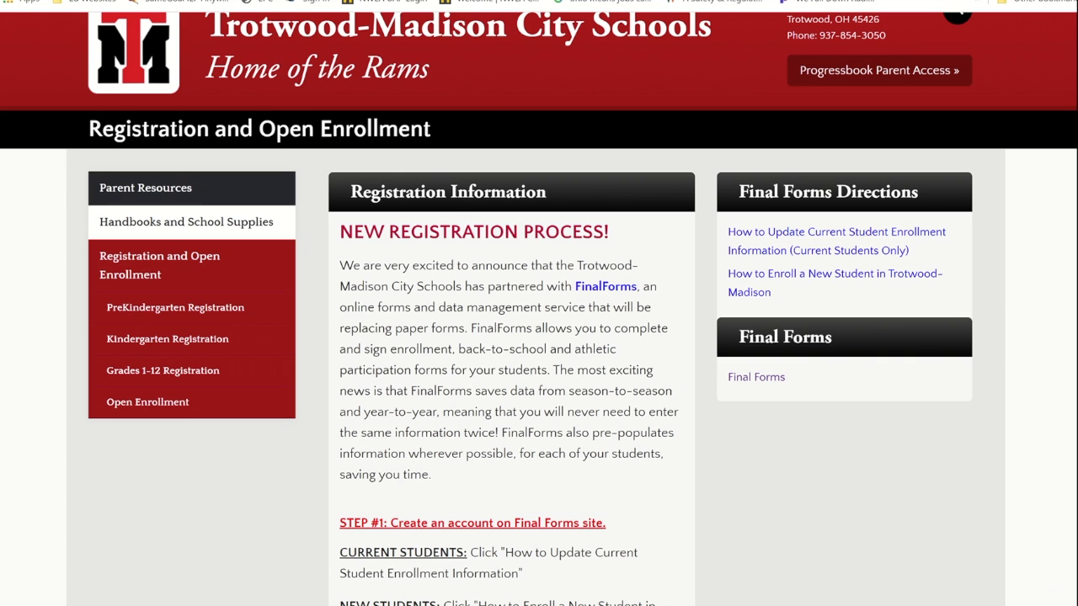
scroll(539, 309, "up", 3)
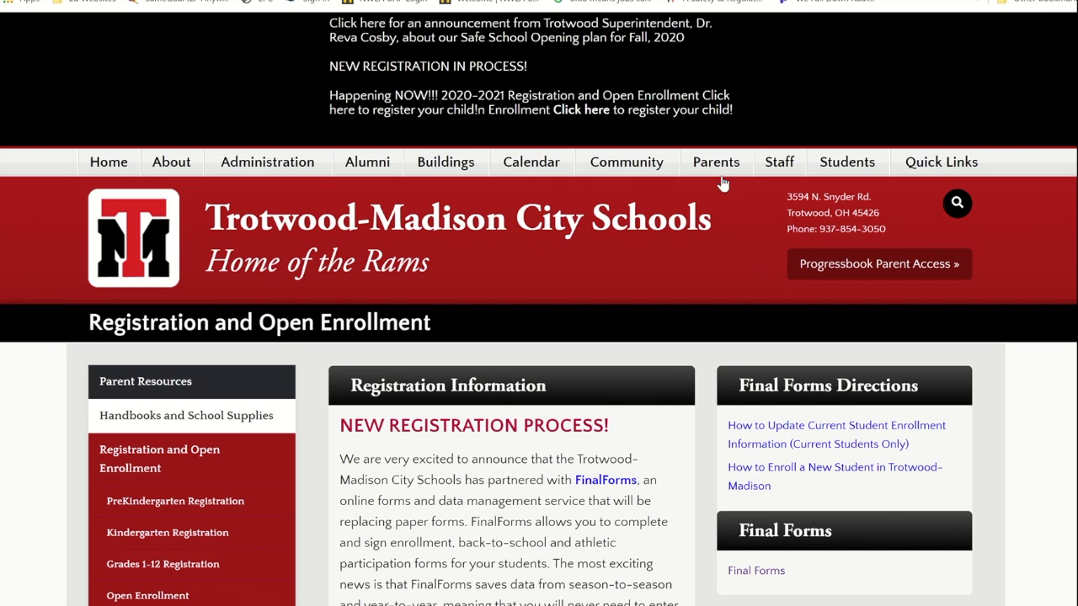
mouse_move(721, 184)
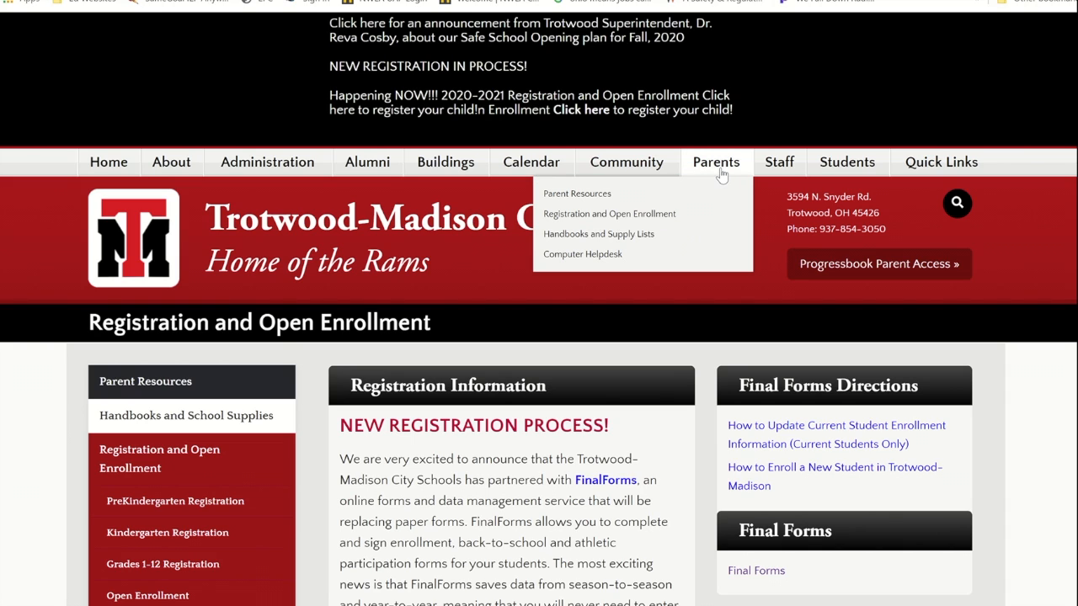
left_click(656, 218)
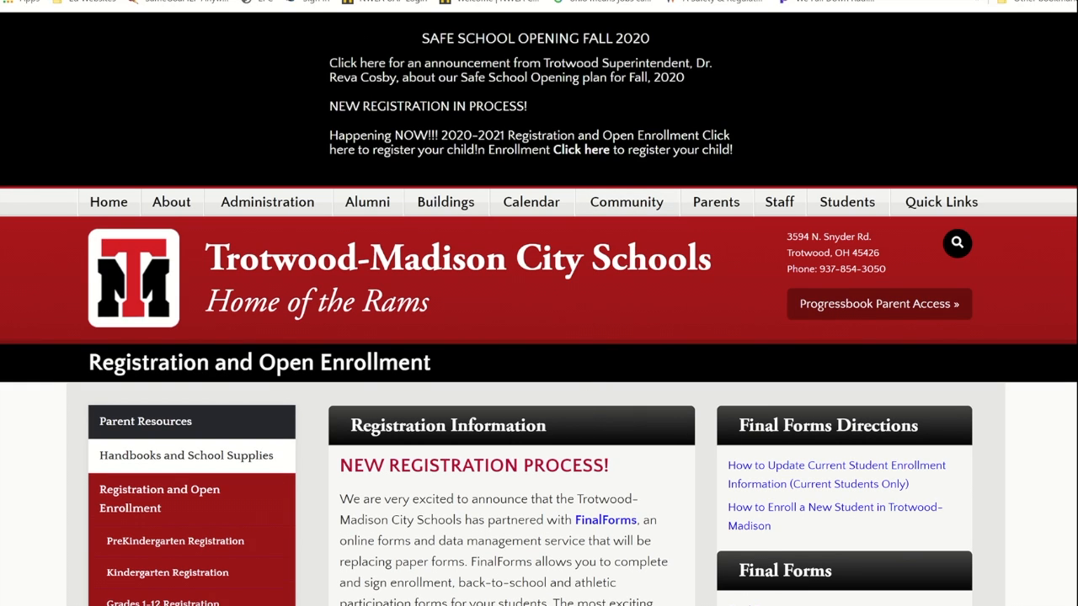
scroll(928, 259, "down", 3)
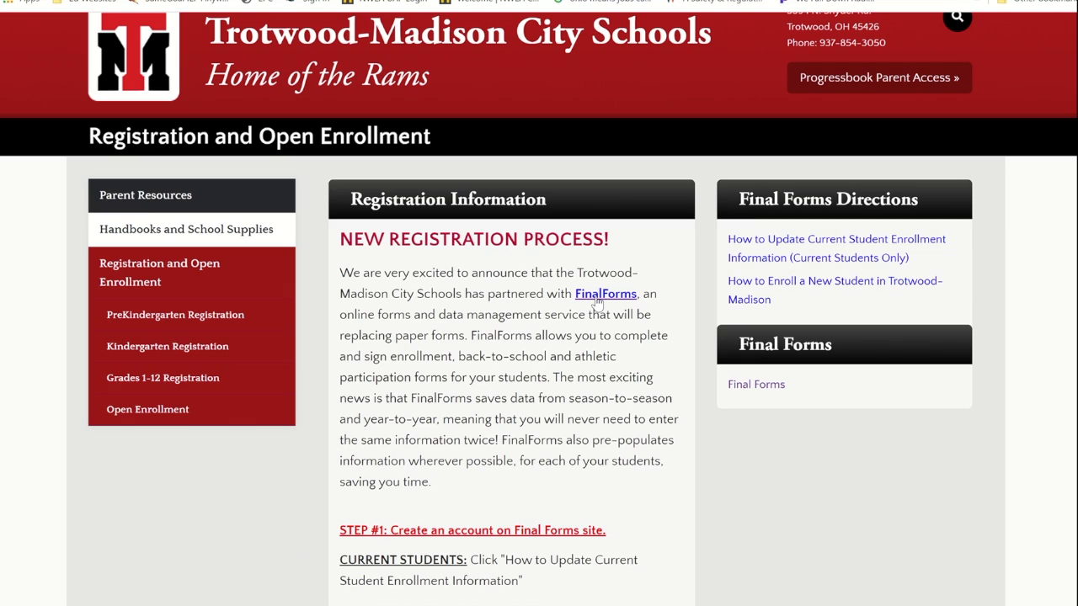
Step: Go to FinalForms and log in as a parent with the other saved login
left_click(596, 294)
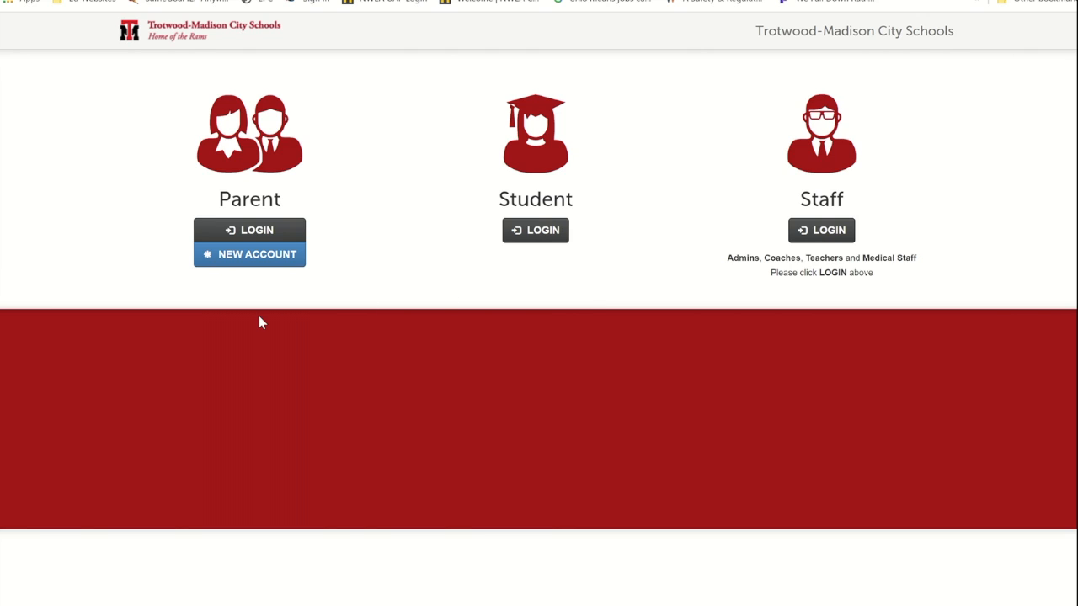
left_click(233, 231)
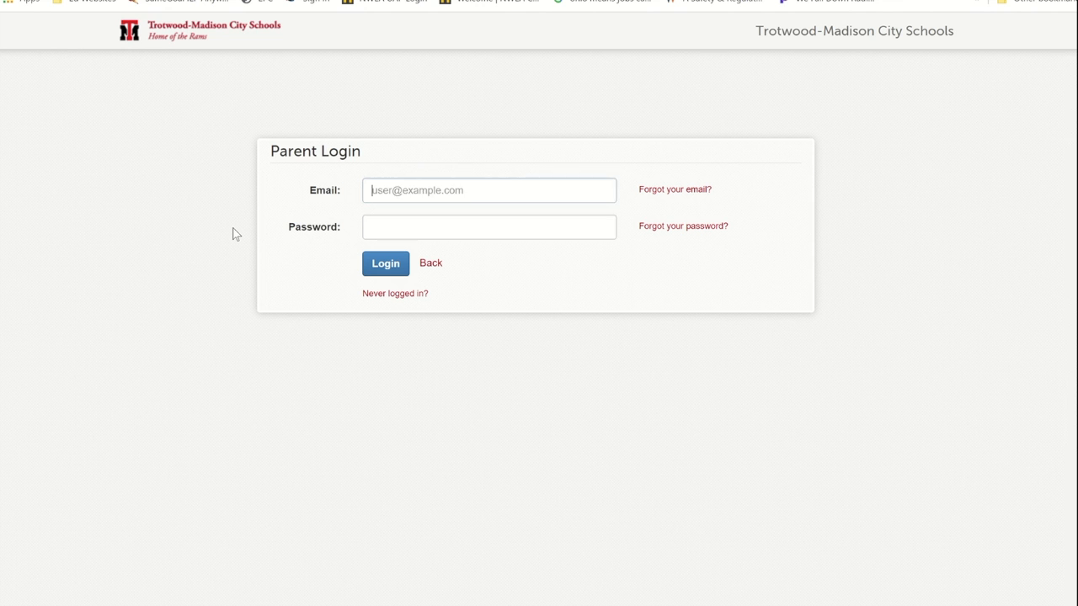
left_click(551, 195)
key("BackSpace")
key("BackSpace")
key("BackSpace")
key("BackSpace")
key("BackSpace")
key("BackSpace")
key("BackSpace")
key("BackSpace")
key("BackSpace")
key("BackSpace")
key("BackSpace")
key("BackSpace")
key("BackSpace")
key("BackSpace")
key("BackSpace")
key("BackSpace")
key("BackSpace")
key("BackSpace")
key("BackSpace")
key("BackSpace")
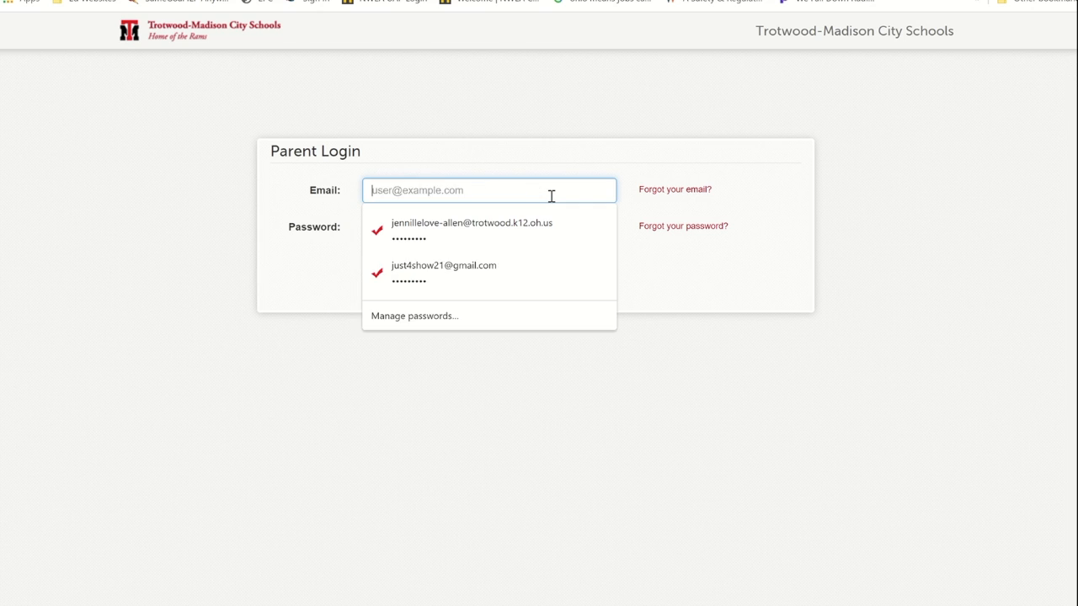
left_click(470, 261)
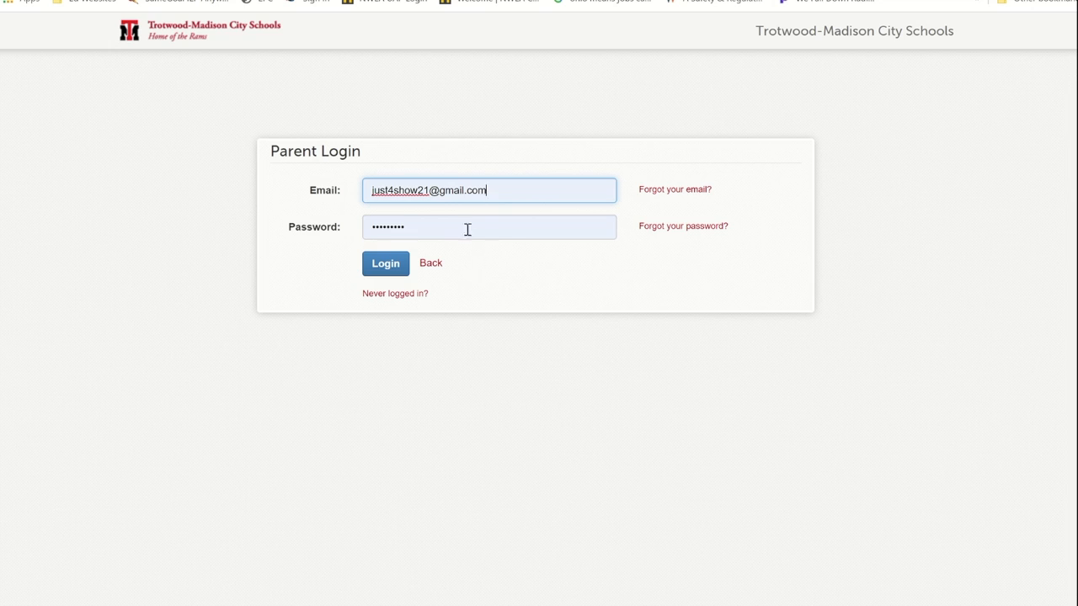
left_click(379, 273)
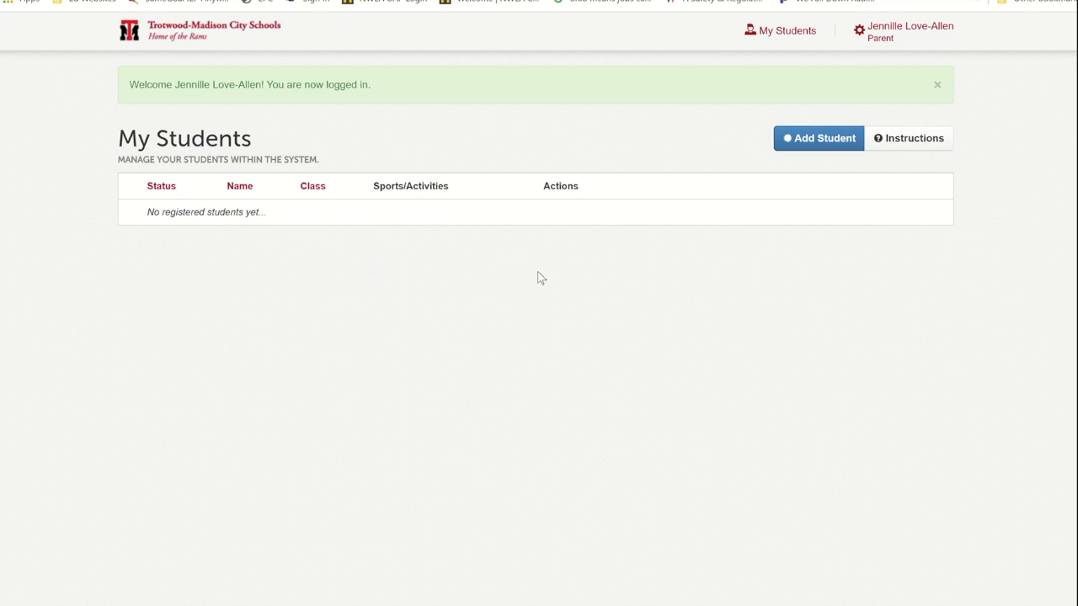
Step: Start a new student and enter the student's first, middle, last and preferred names
left_click(812, 149)
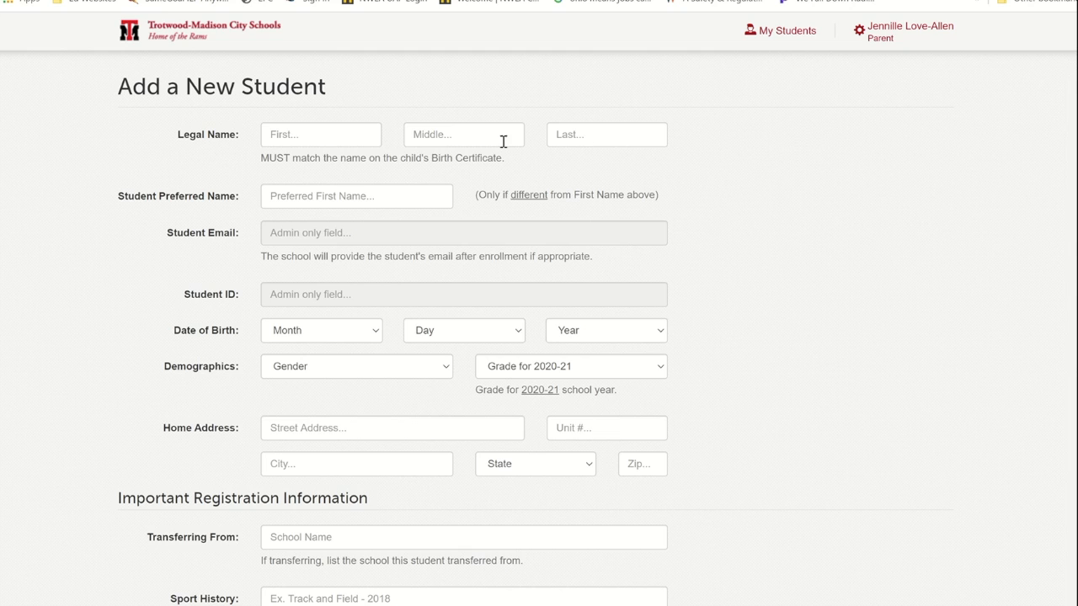
left_click(339, 142)
type("S")
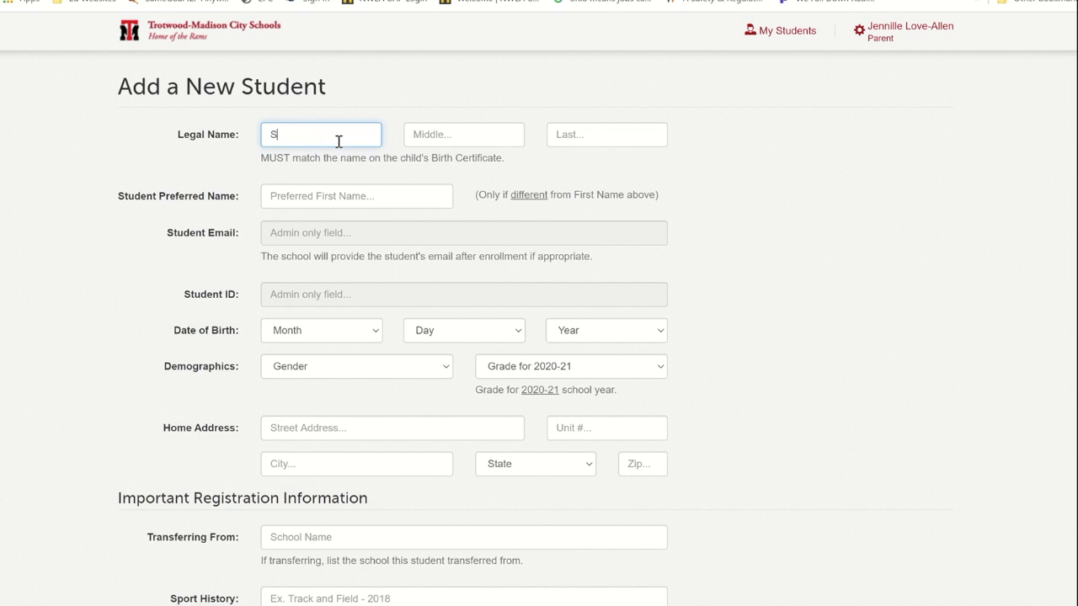
type("ammy")
key("Tab")
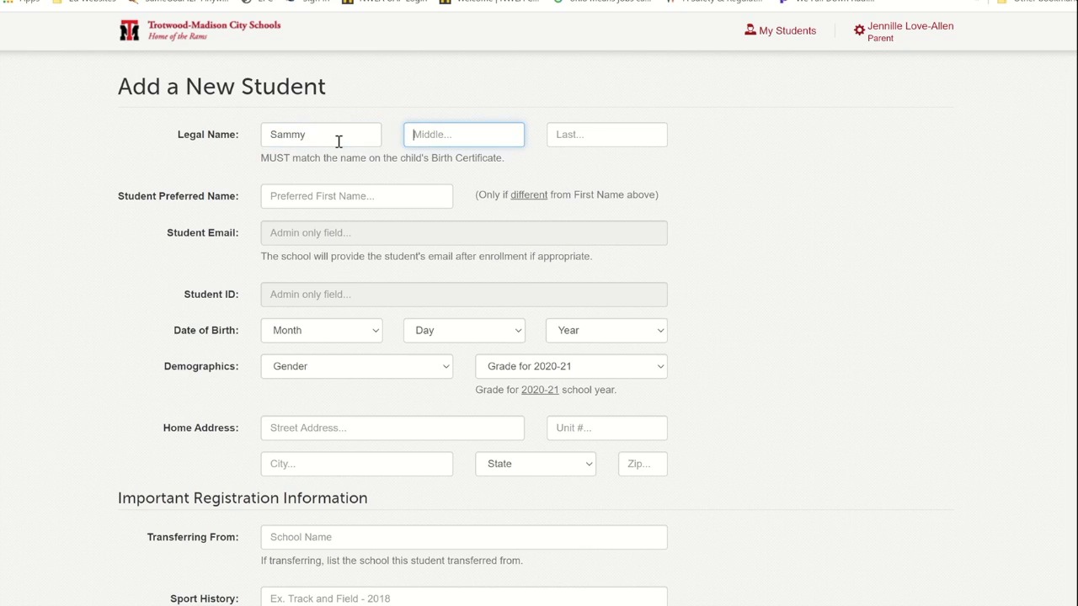
type("A")
key("Tab")
type("S")
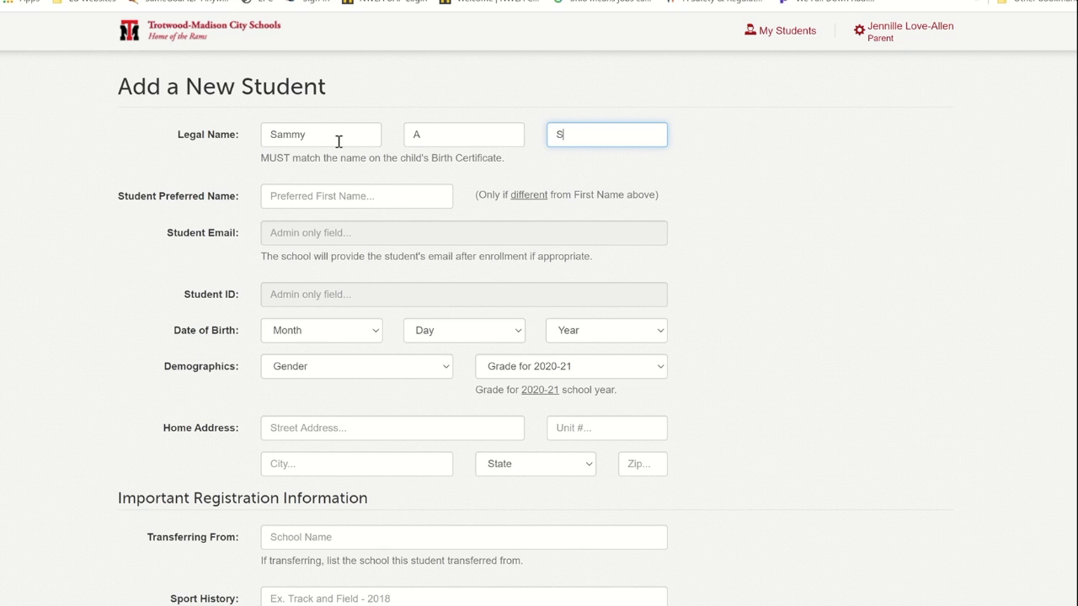
type("ample")
key("Tab")
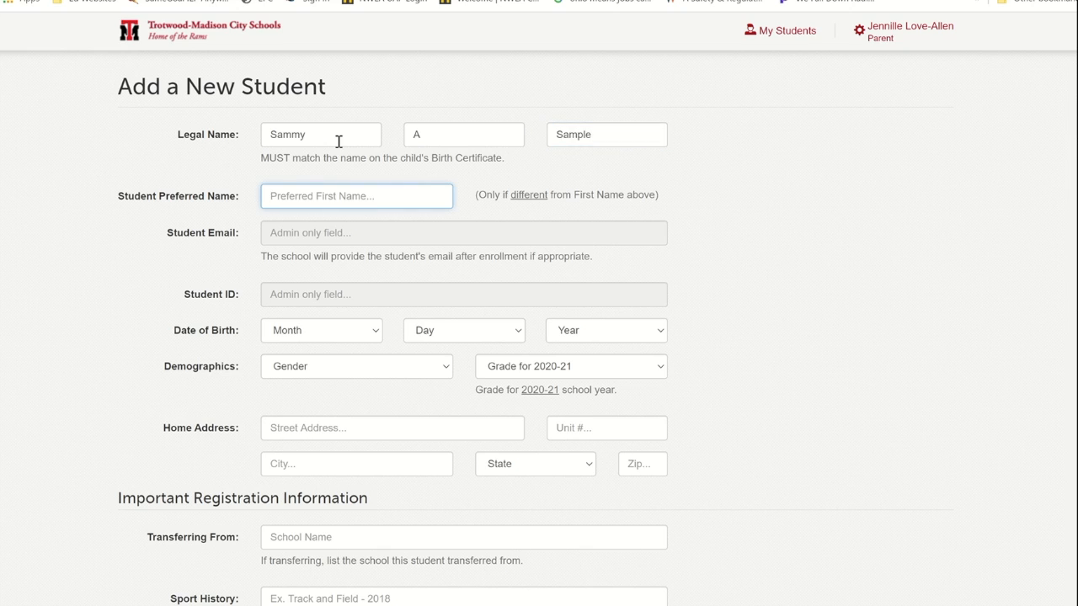
type("Sam")
key("Tab")
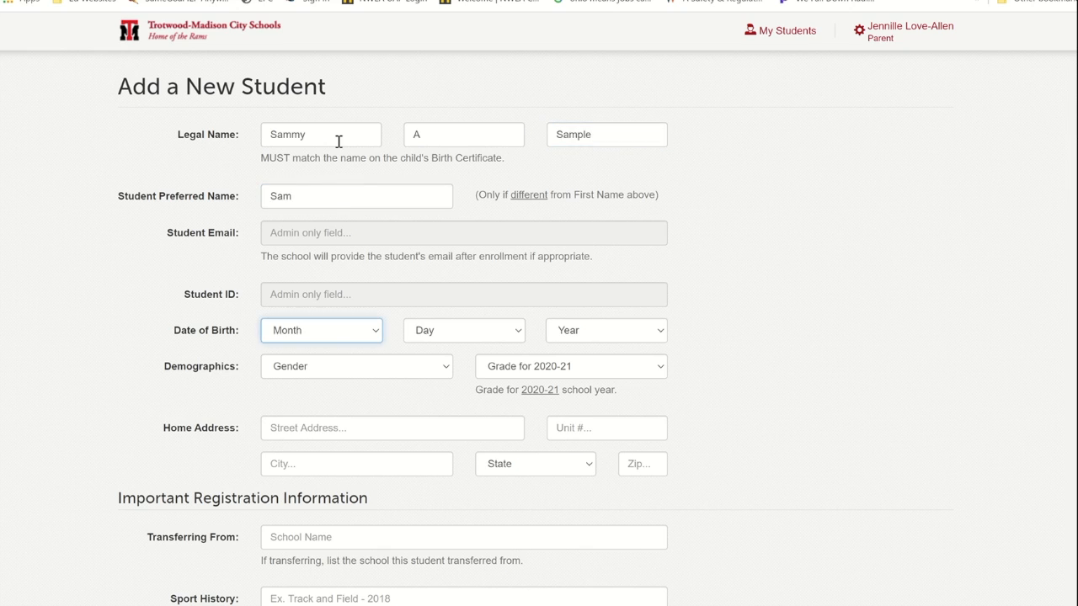
Step: Set birth date September 15, 2010, gender Male, and 4th Grade (Class of 2029) for 2020-21
left_click(378, 332)
left_click(346, 239)
left_click(513, 335)
scroll(488, 296, "down", 1)
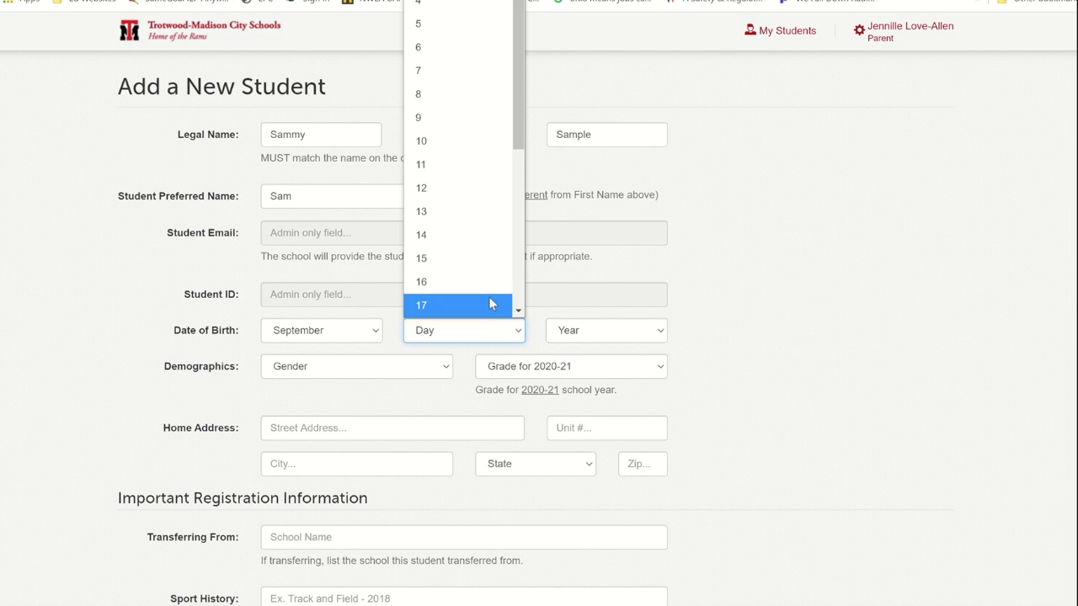
left_click(477, 262)
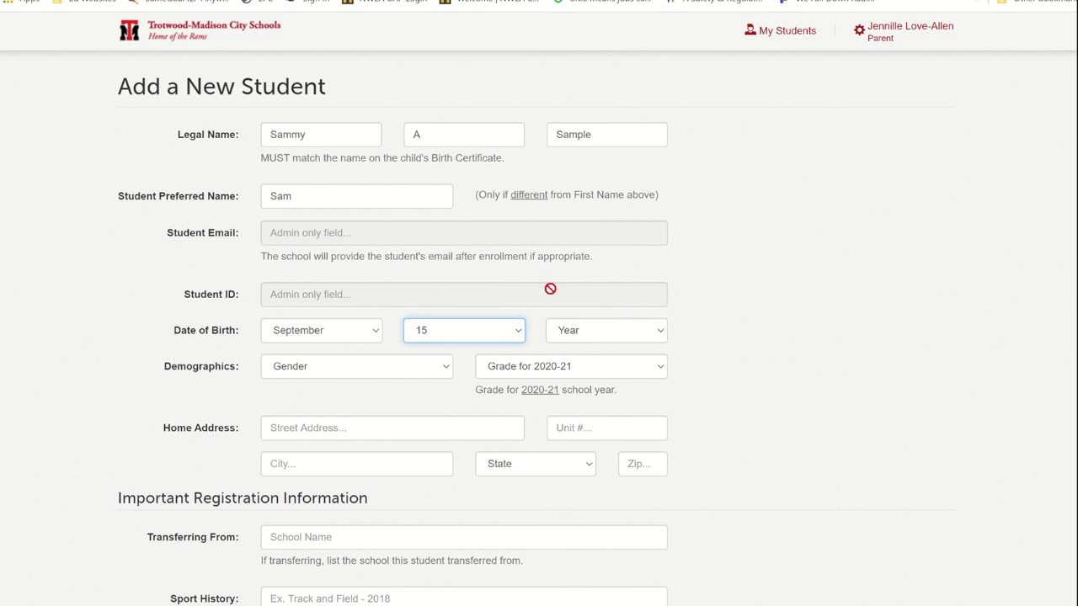
left_click(653, 333)
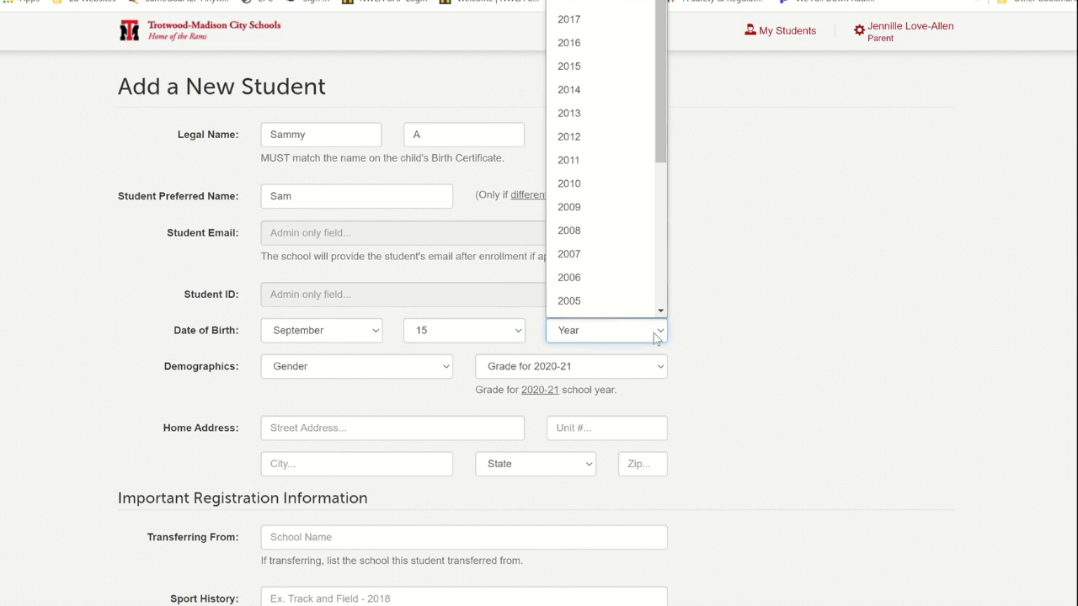
left_click(620, 184)
left_click(449, 370)
left_click(379, 415)
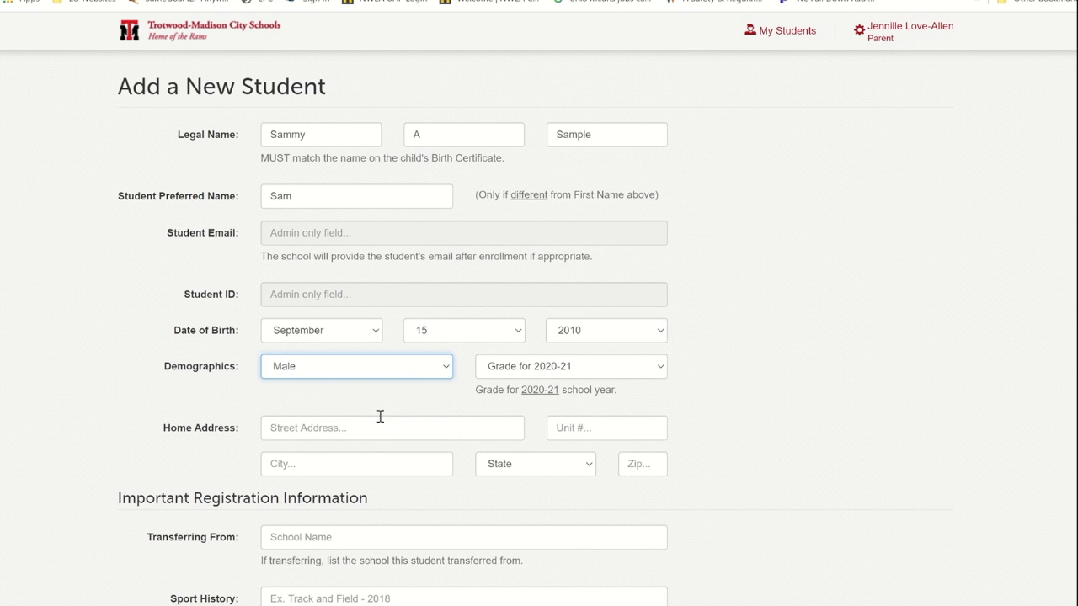
left_click(659, 370)
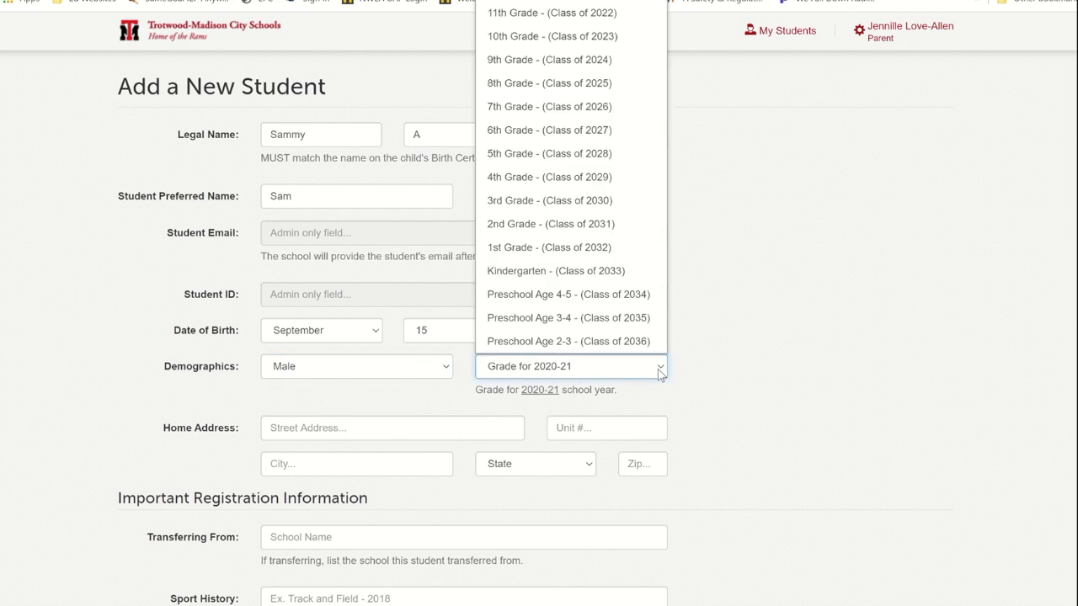
left_click(615, 182)
Step: Fill in the student's home street address, city, state and zip code
left_click(383, 428)
type("123 ")
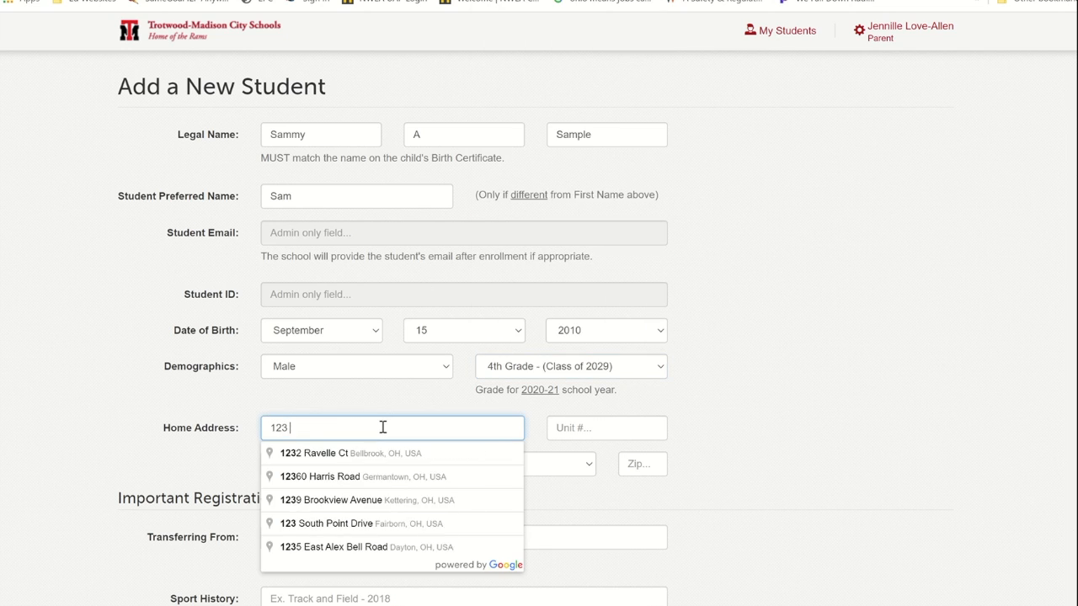
type("Mapl")
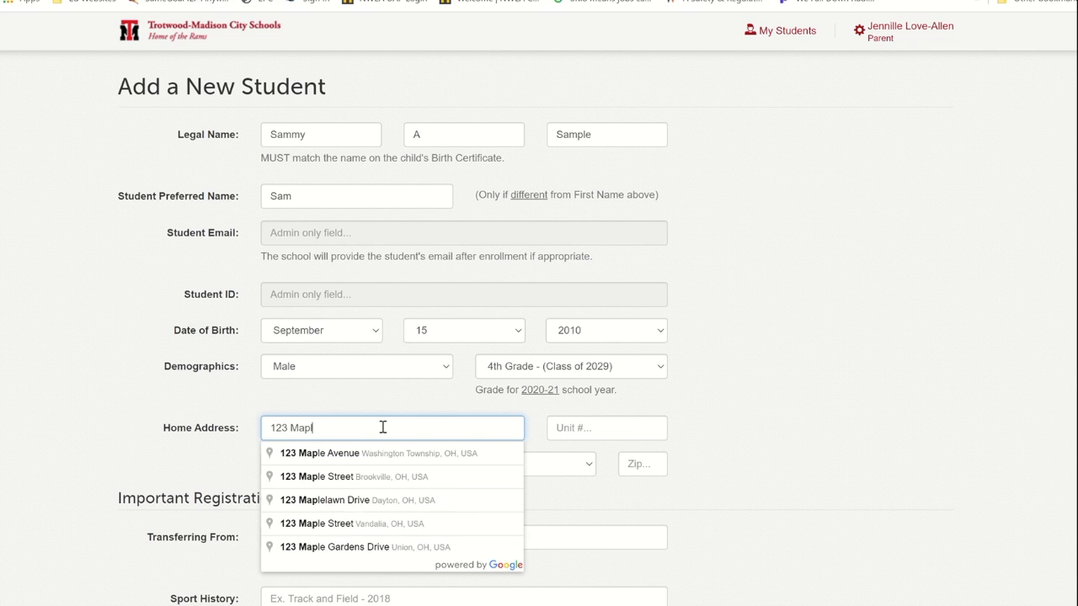
type("e Street")
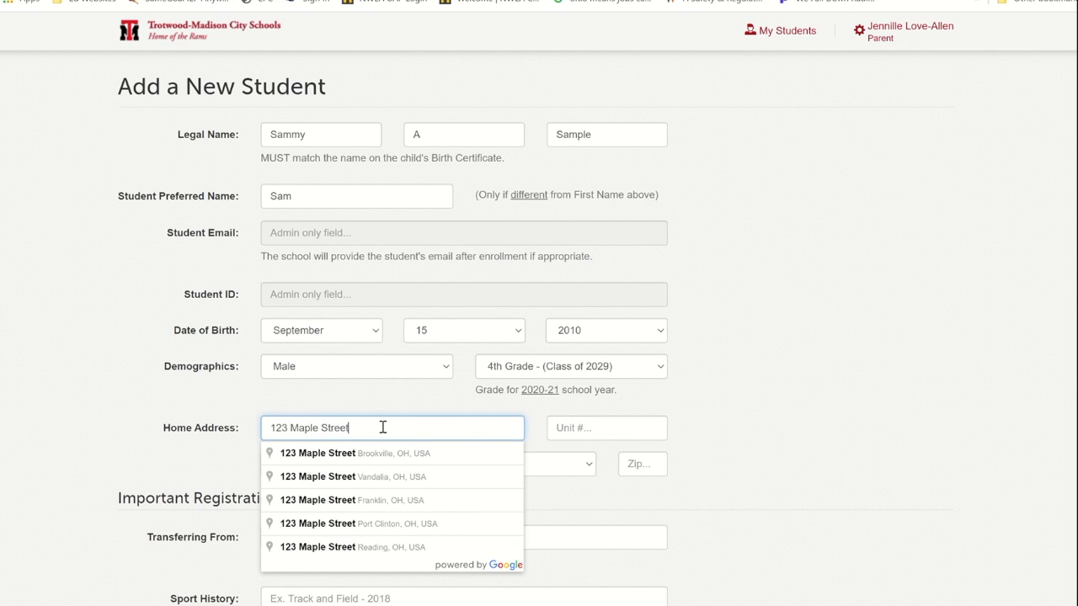
key("Tab")
key("Tab")
type("a")
type("Anywhere")
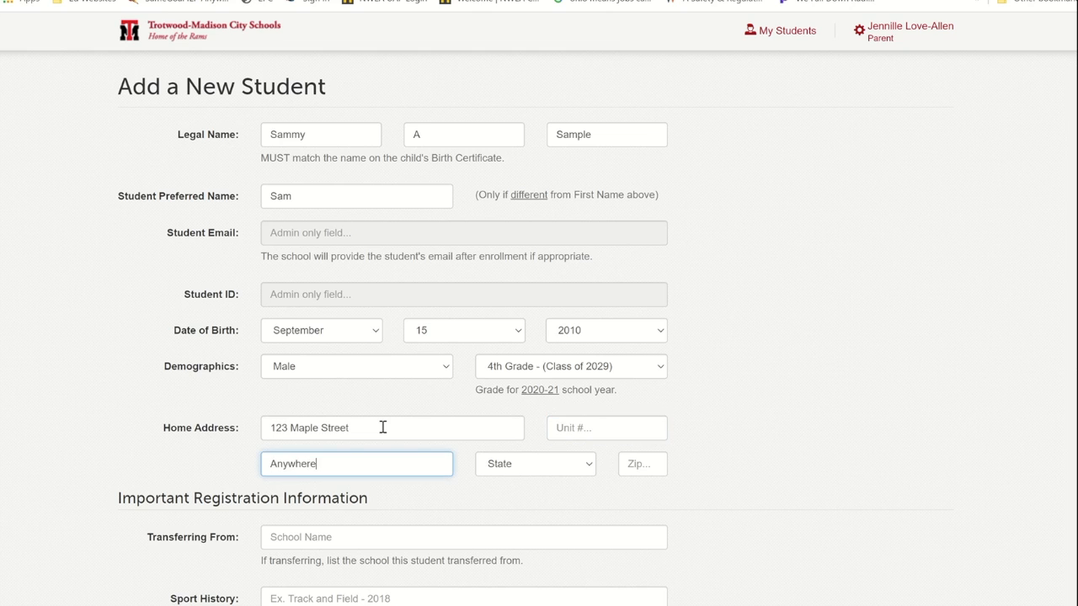
key("Tab")
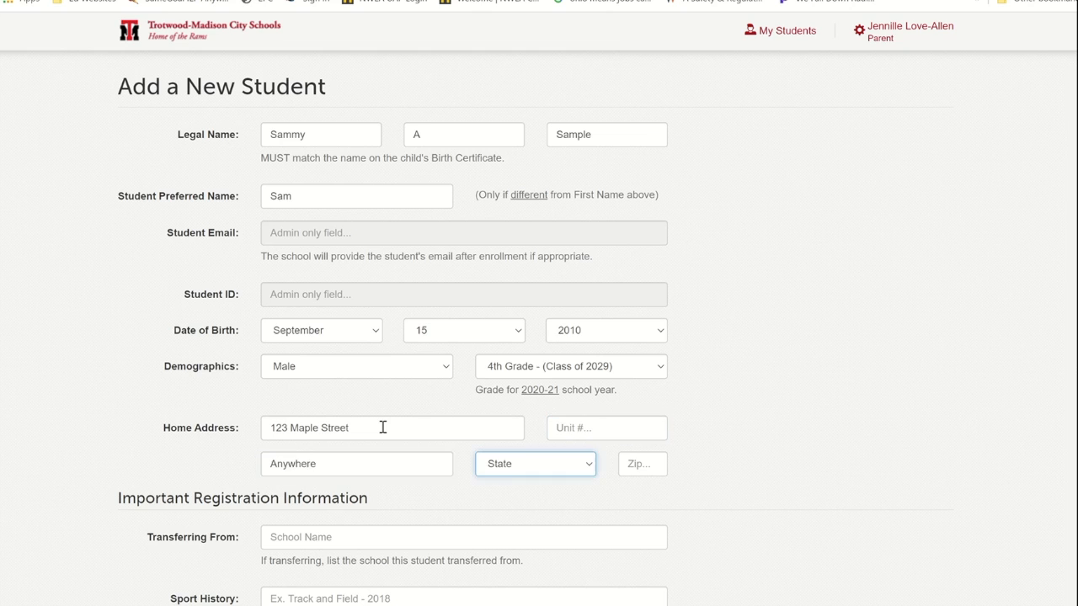
type("oh")
key("Tab")
type("1")
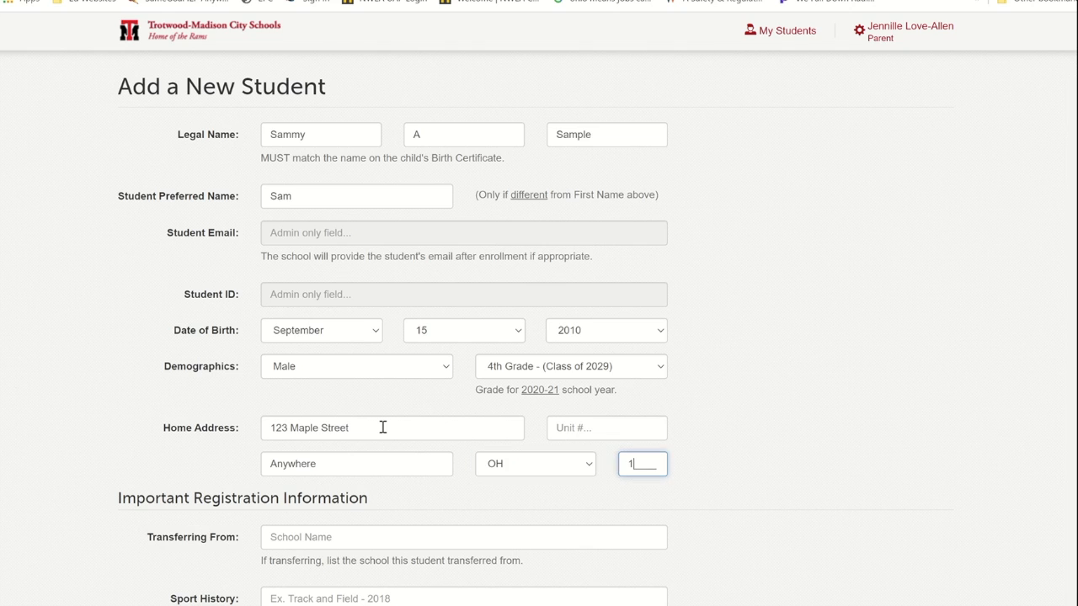
type("2345")
scroll(539, 308, "down", 3)
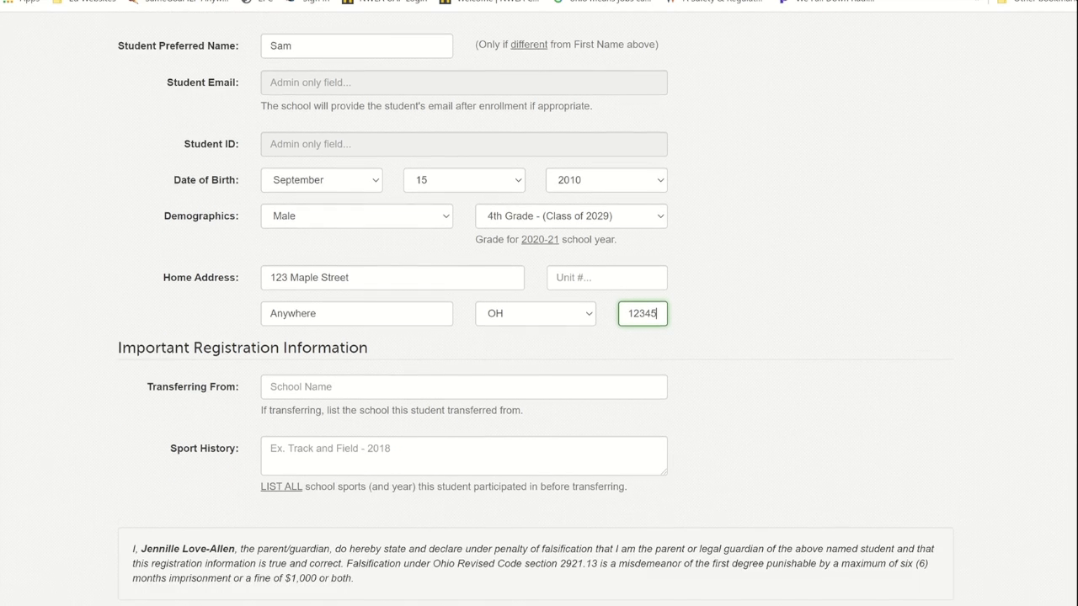
Step: Submit the completed Add a New Student form with Create Student
scroll(539, 308, "up", 1)
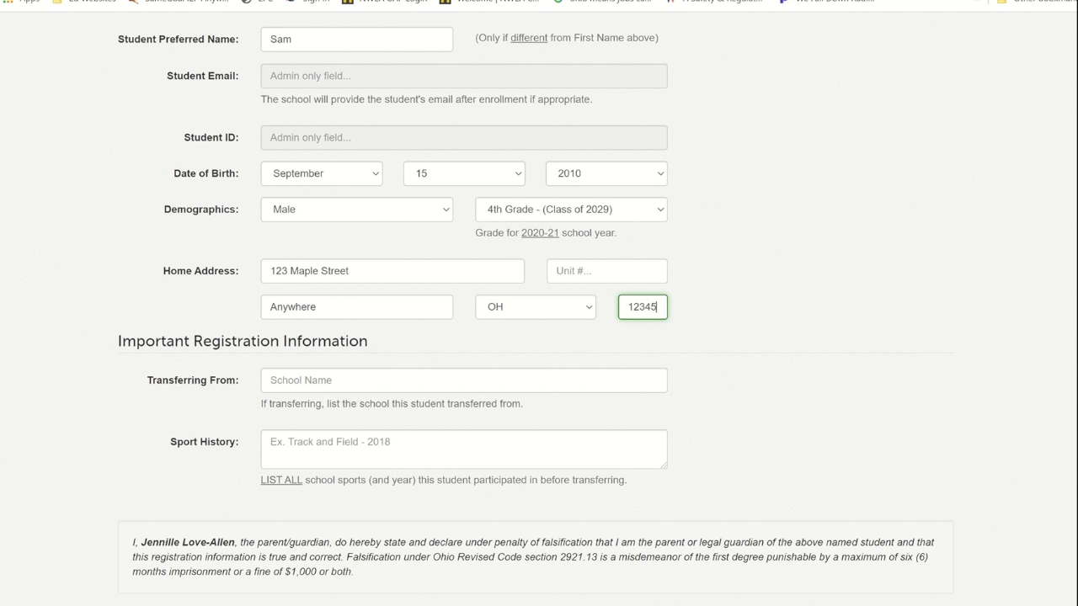
scroll(539, 309, "down", 2)
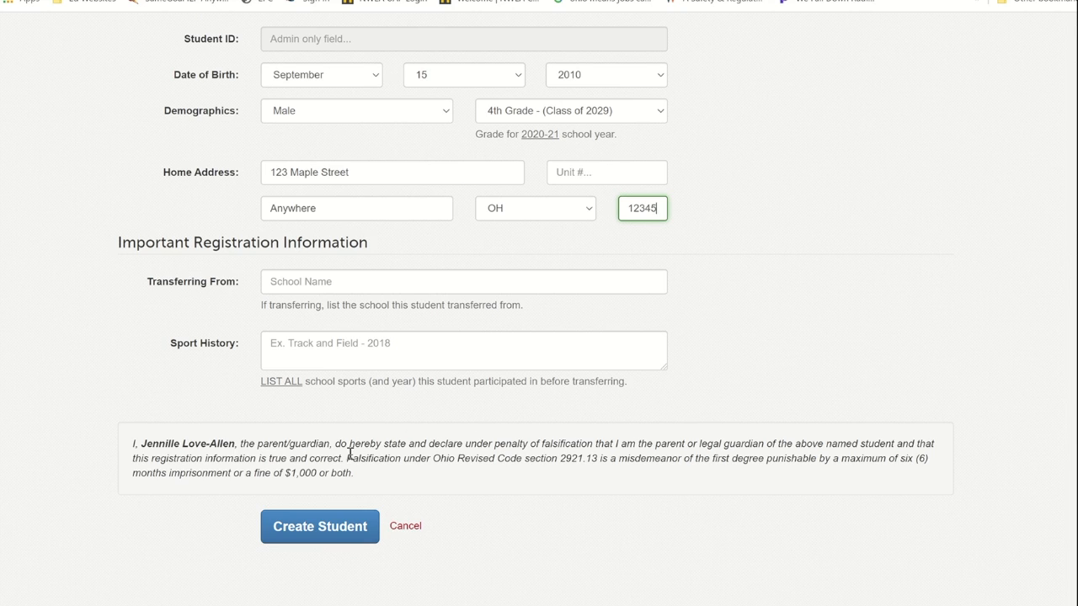
left_click(294, 530)
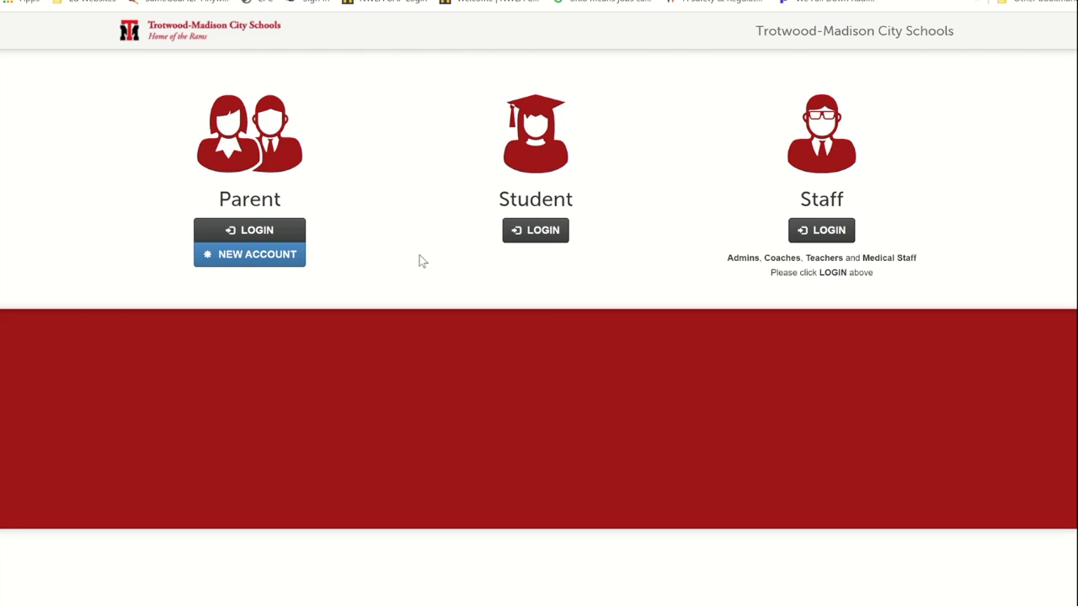
Step: Go to the FinalForms Parent Login page from the landing page
left_click(235, 232)
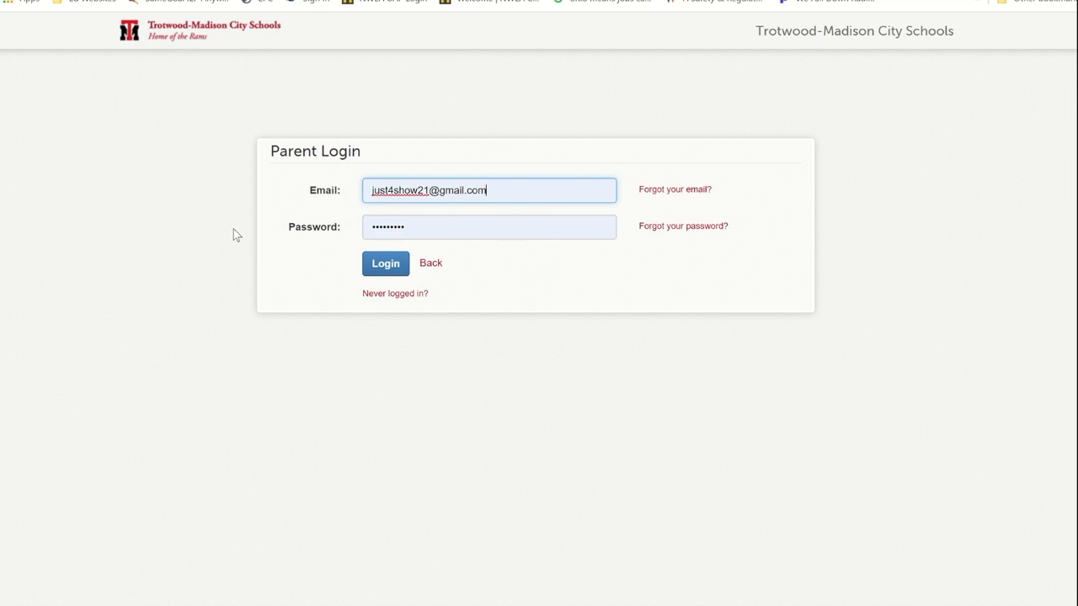
Step: Log in to the parent account and open the first student's incomplete forms
left_click(379, 266)
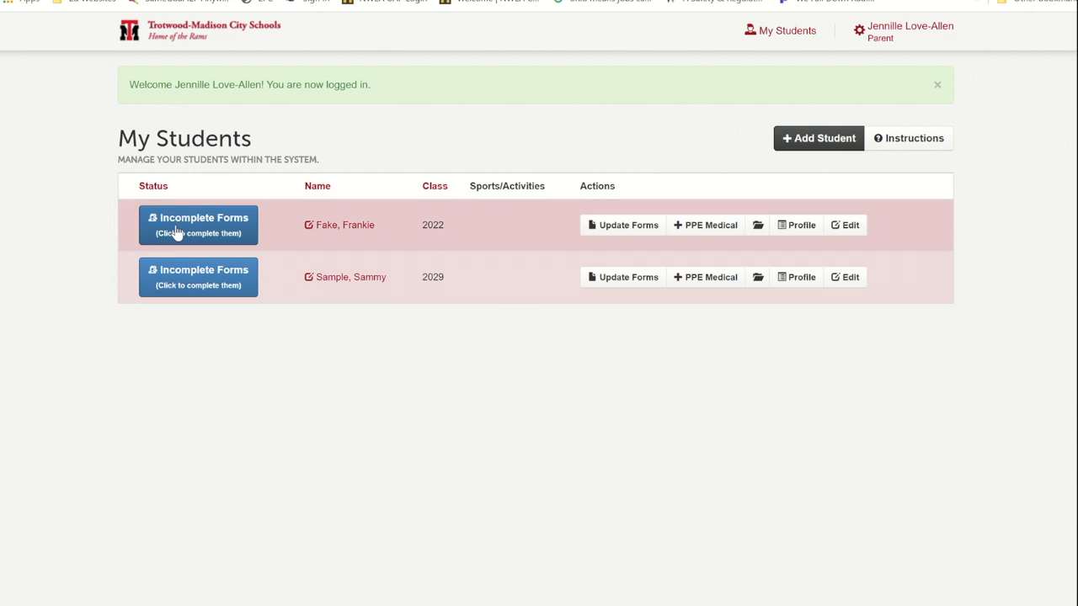
left_click(181, 234)
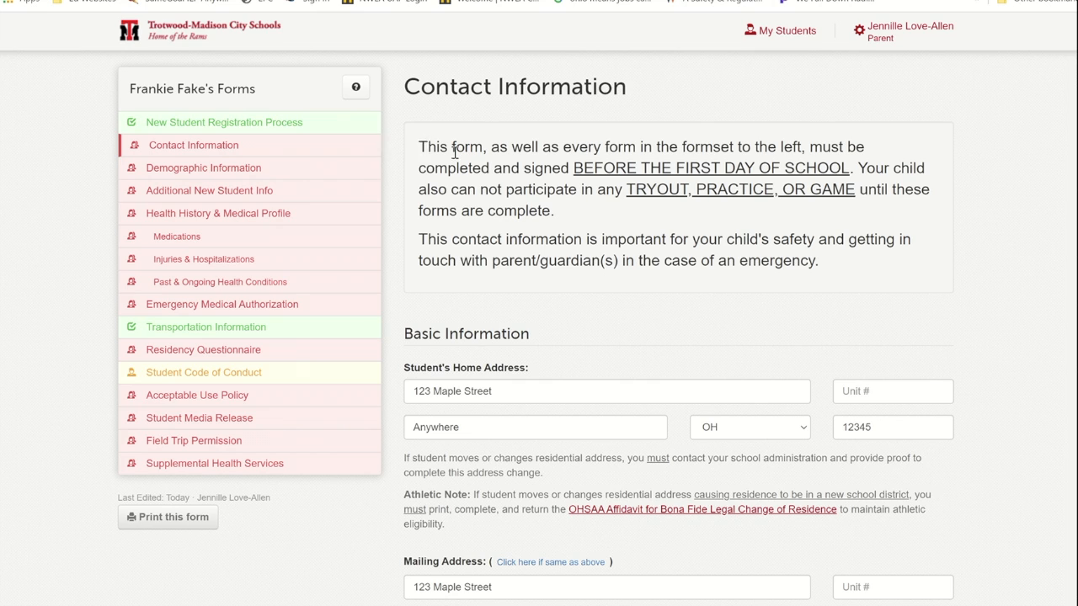
left_click(780, 37)
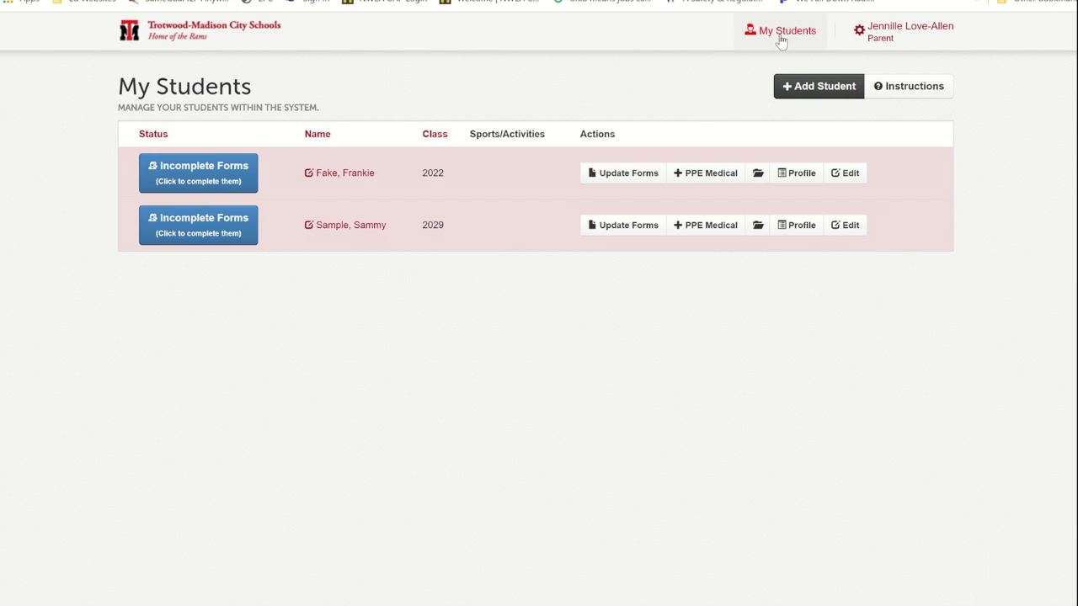
Step: Open the first student's forms for updating, then go to the Trotwood-Madison City Schools home page tab
left_click(607, 174)
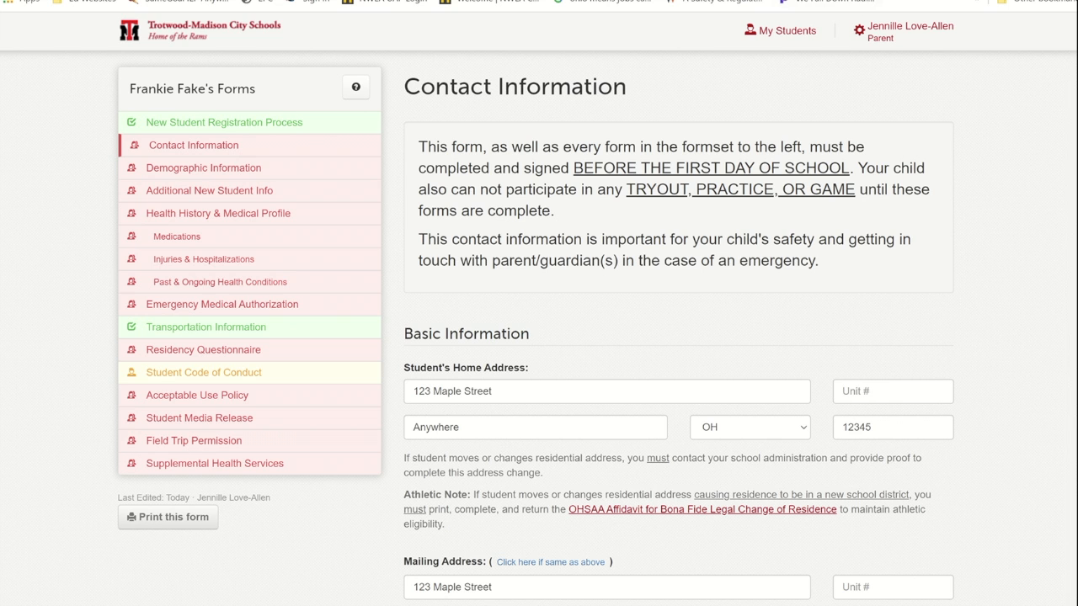
left_click(910, 0)
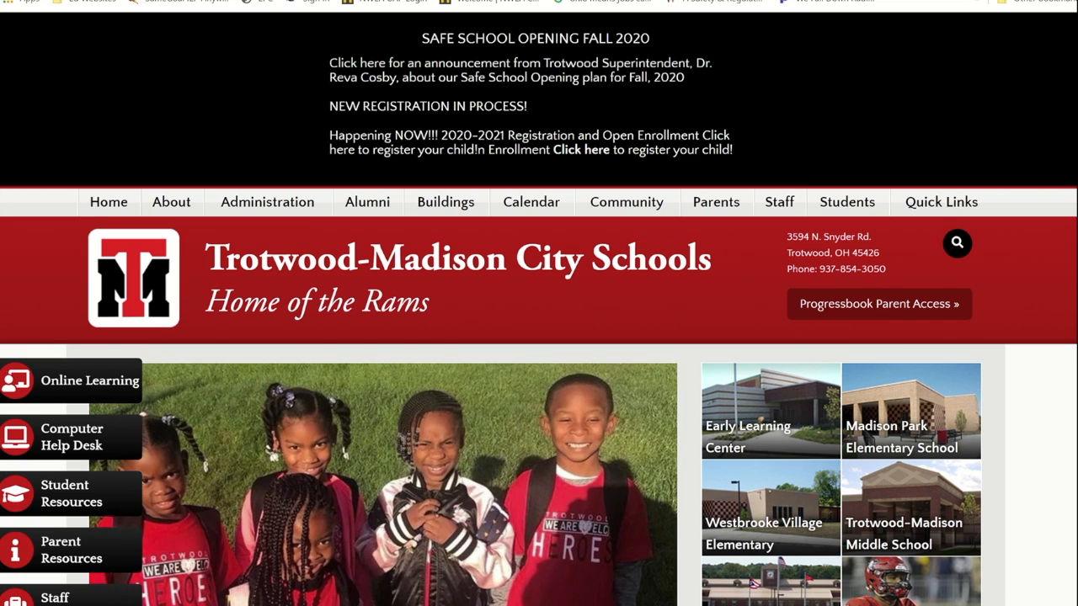
Step: View the Trotwood-Madison High School page from the Buildings menu and scroll through it
scroll(539, 337, "down", 2)
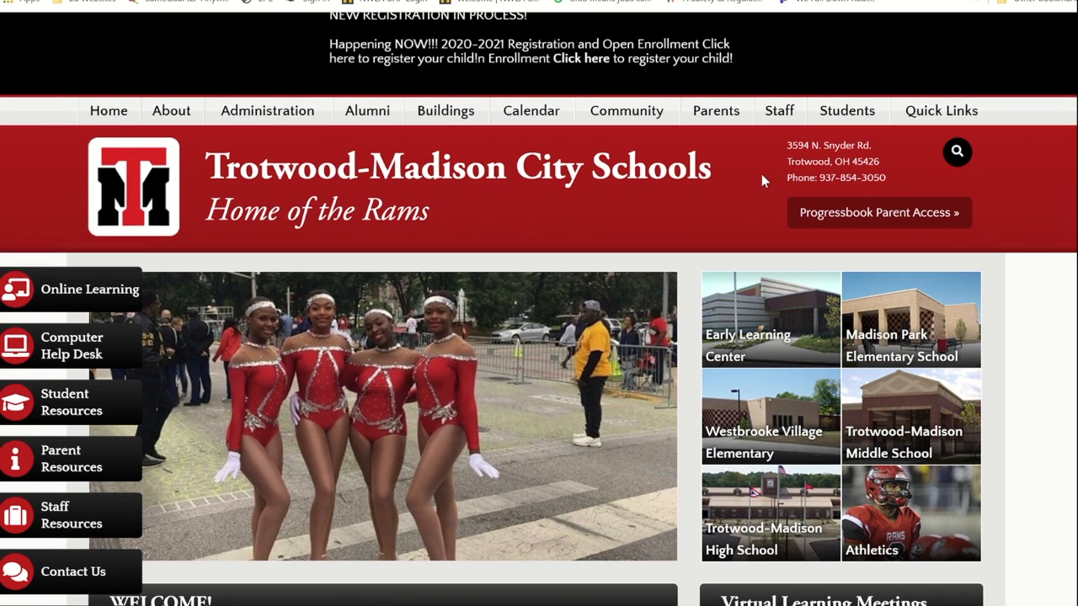
mouse_move(452, 119)
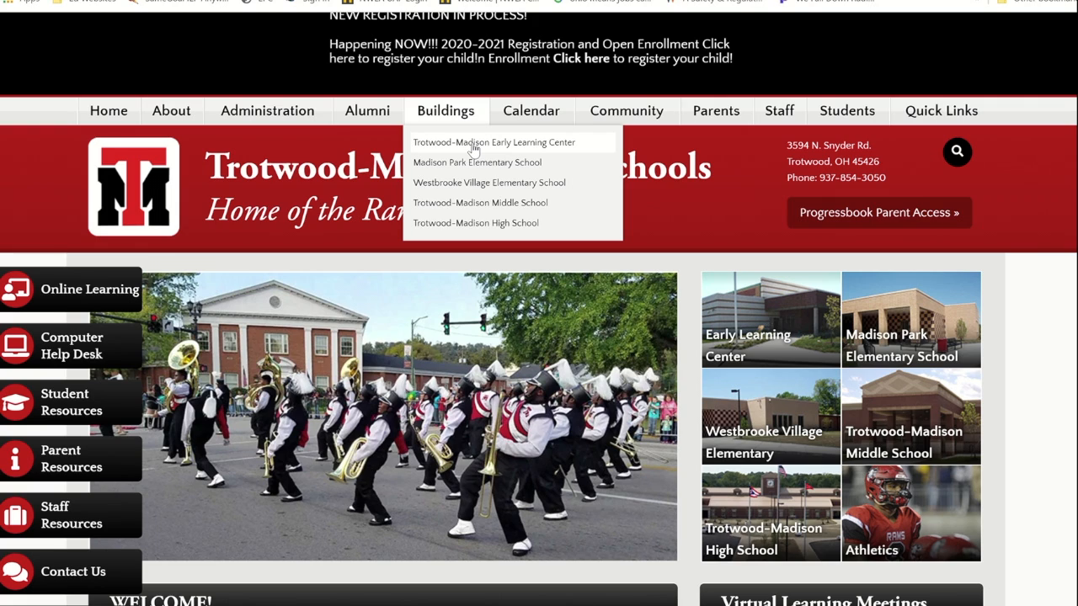
left_click(480, 223)
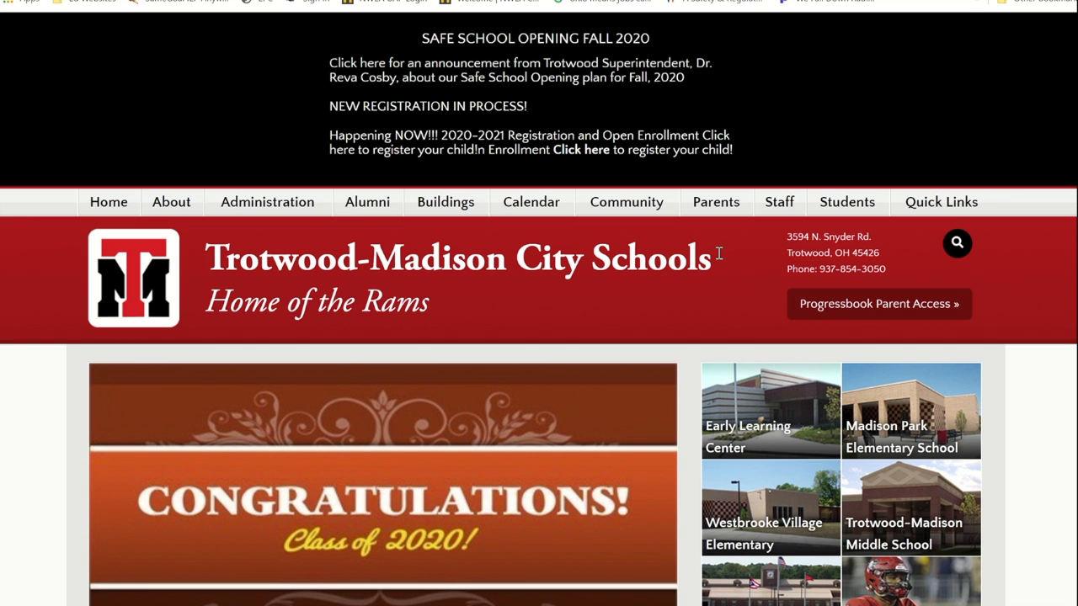
scroll(539, 309, "down", 5)
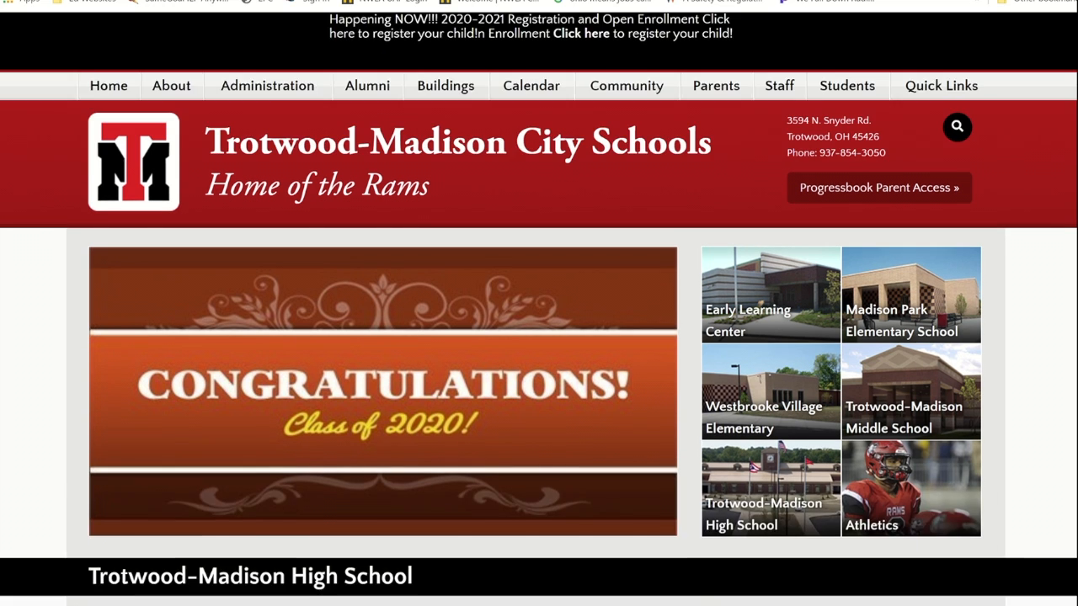
scroll(538, 309, "down", 3)
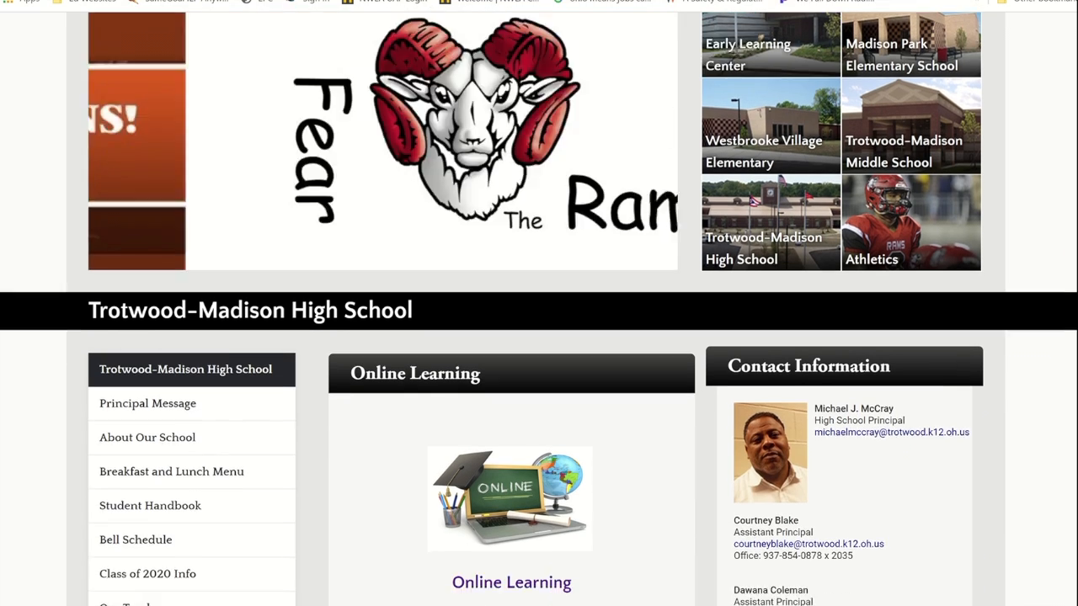
scroll(539, 309, "down", 1)
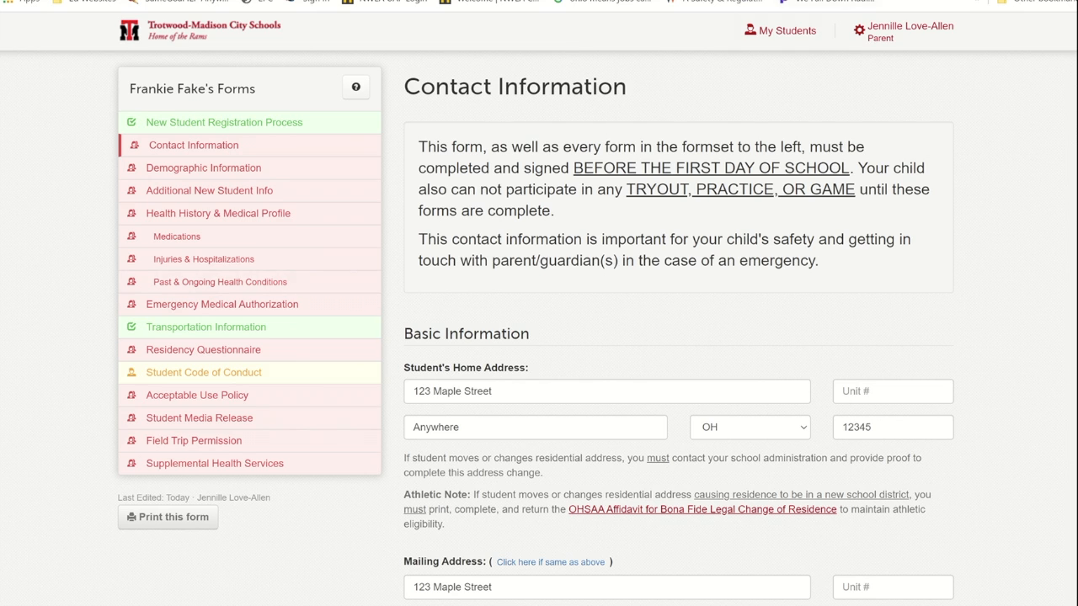
left_click(926, 1)
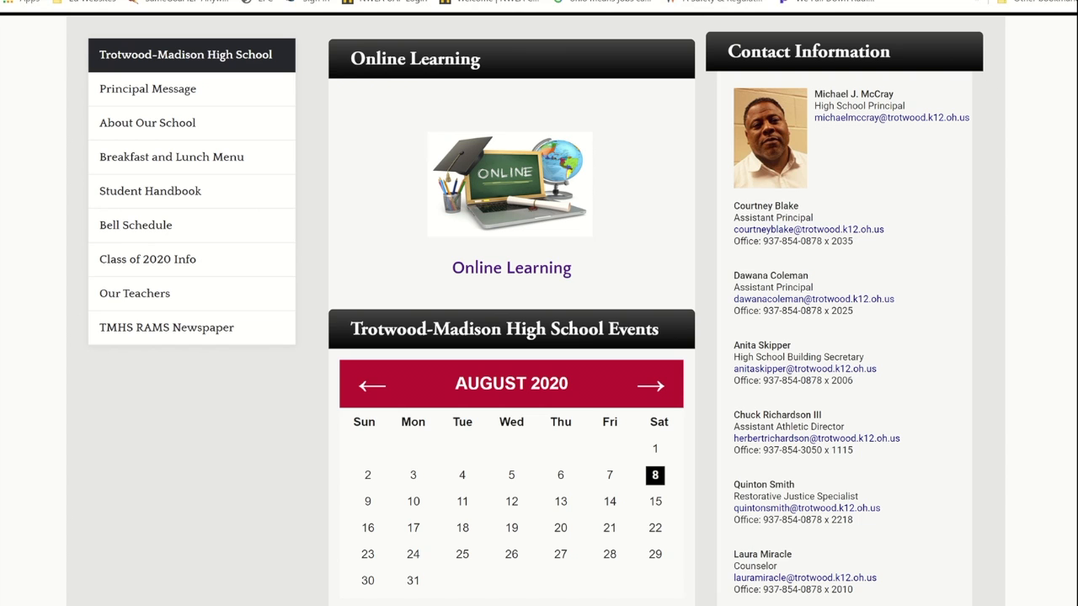
scroll(1042, 95, "up", 10)
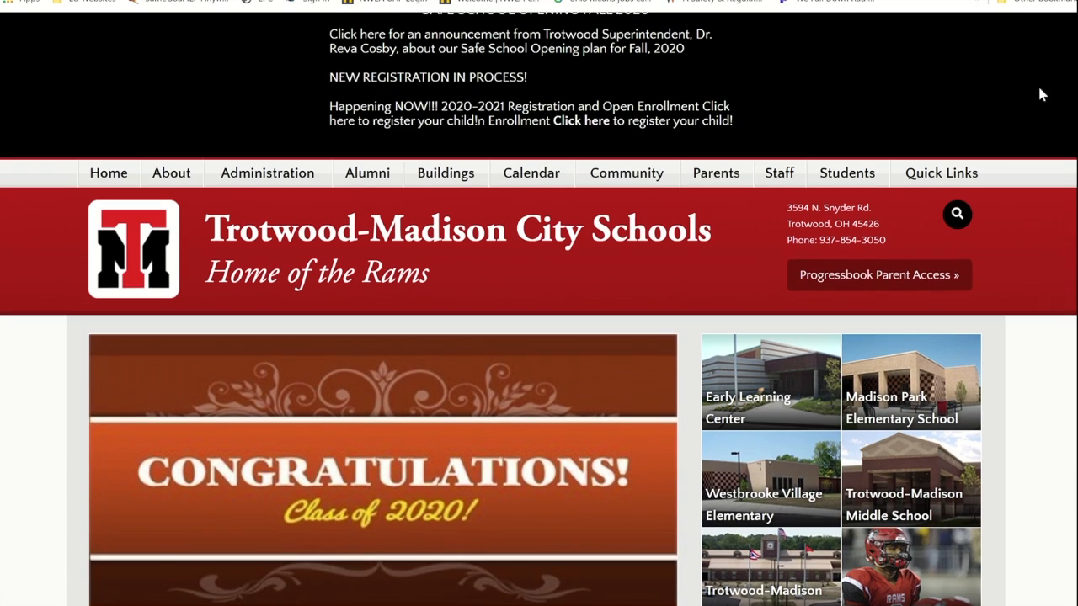
mouse_move(714, 174)
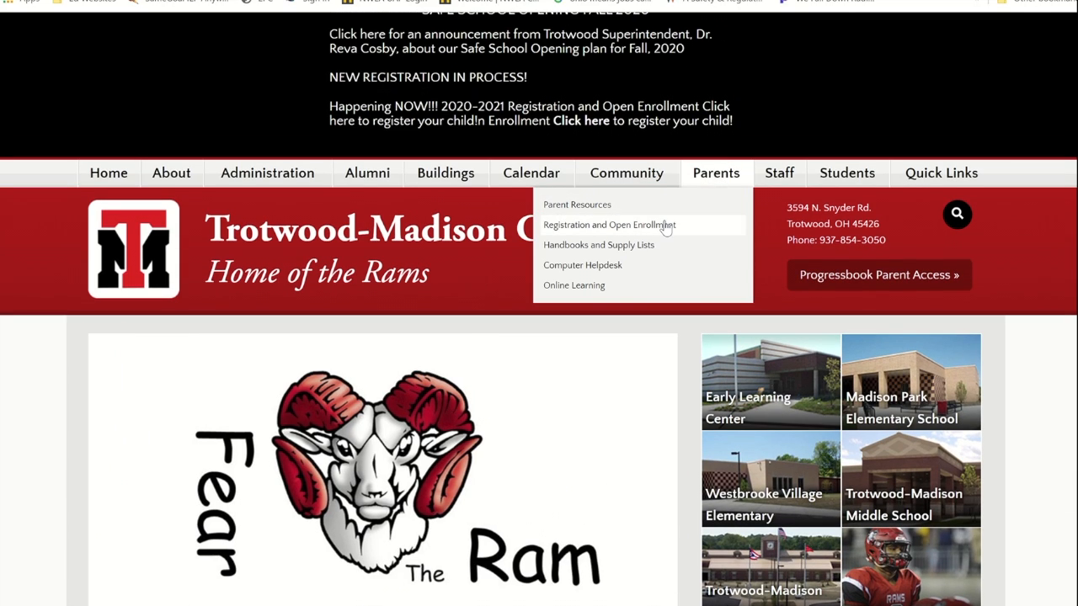
left_click(666, 228)
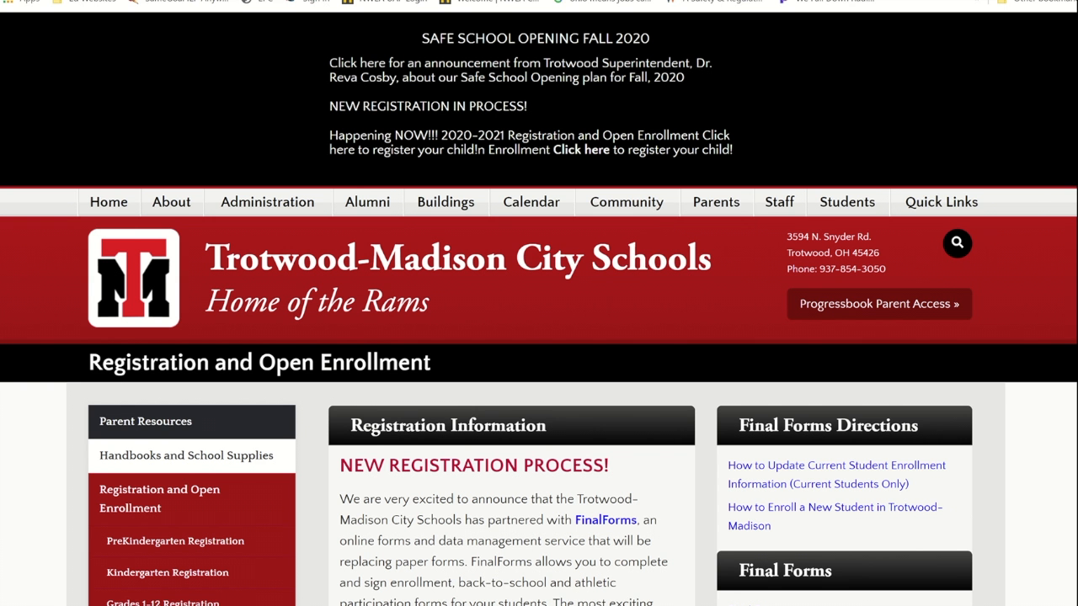
scroll(538, 337, "down", 6)
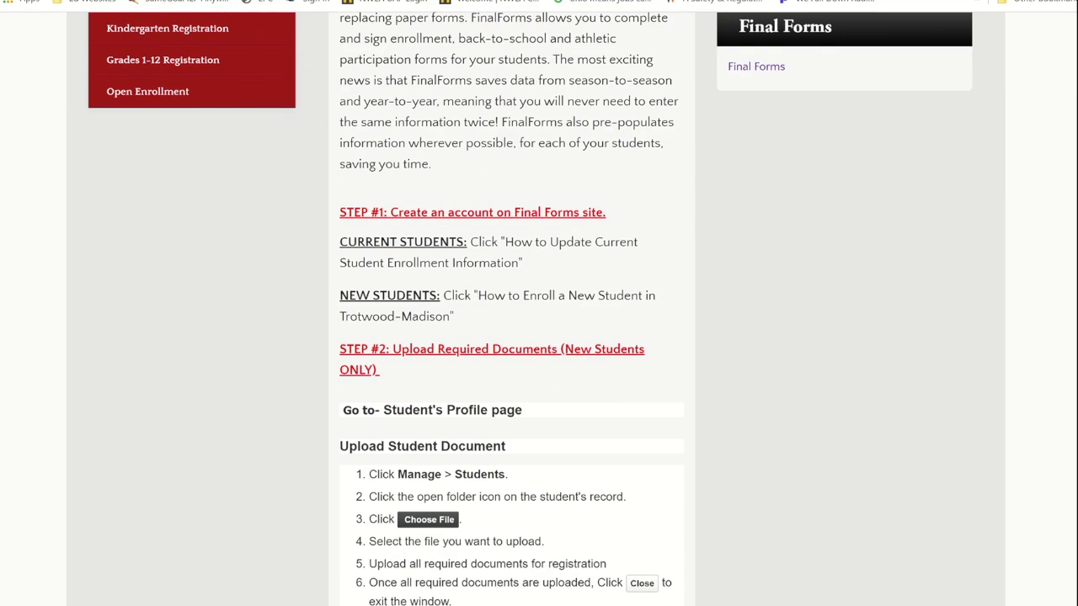
scroll(539, 336, "down", 4)
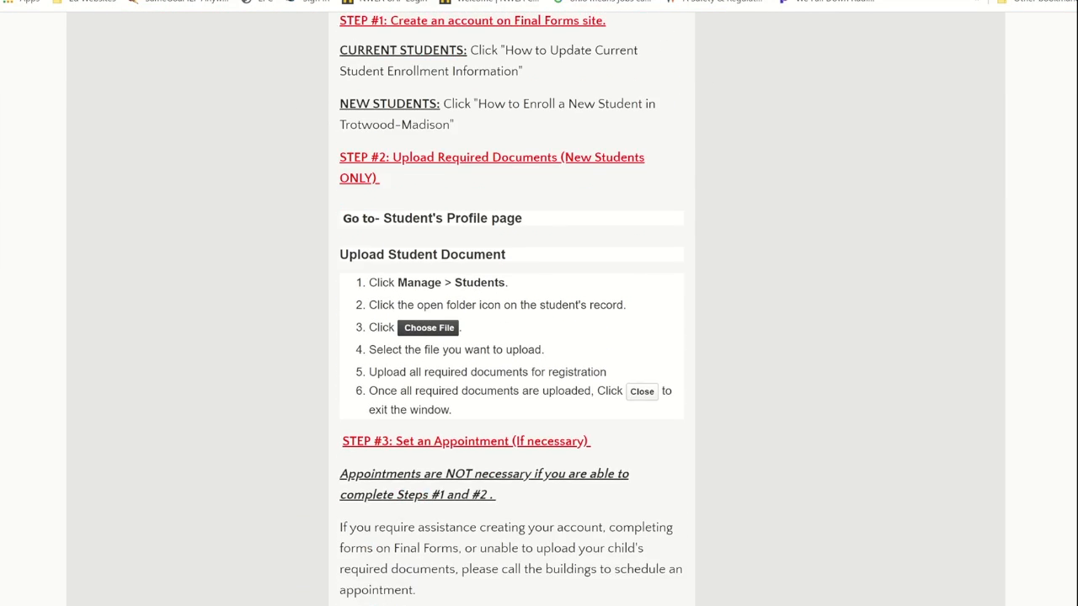
scroll(539, 336, "down", 3)
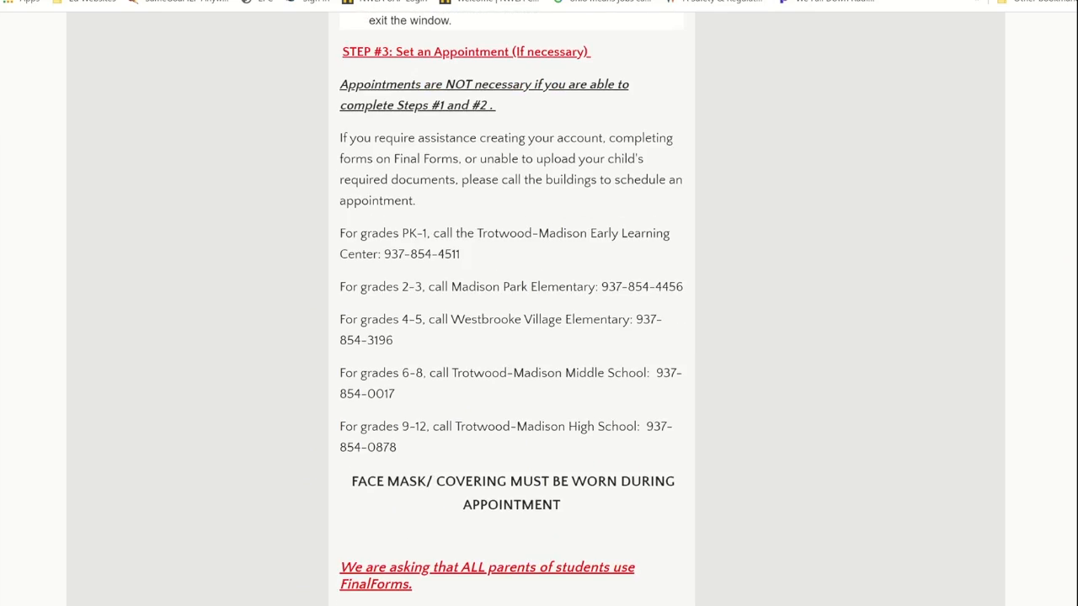